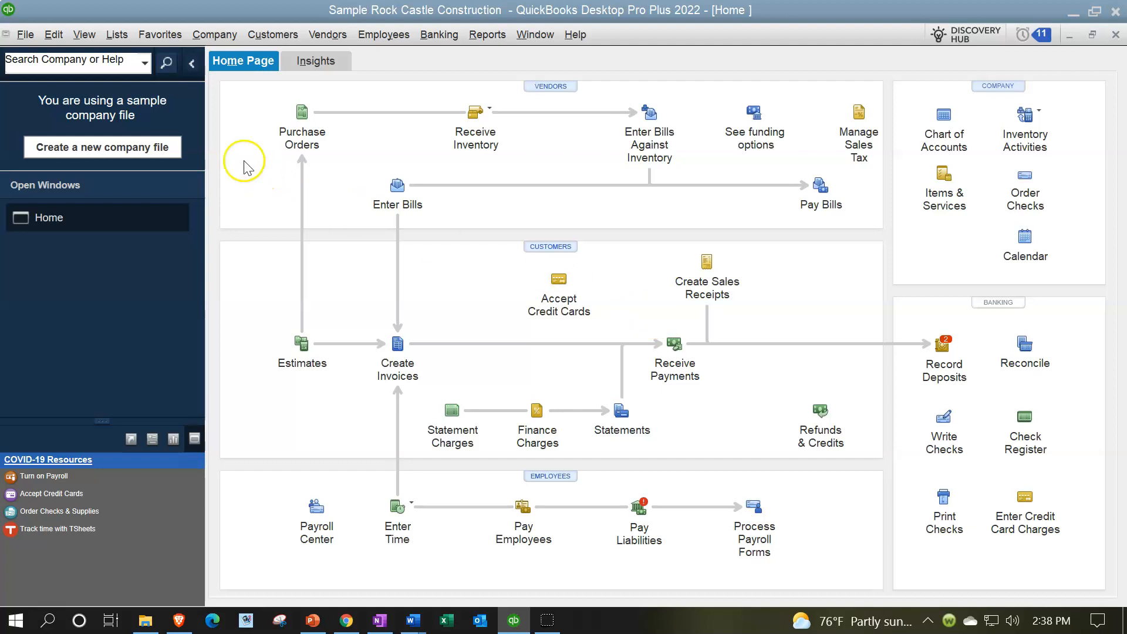
Hide Sales Receipts and Statements and Statement Charges from the Home page in the Desktop View company preferences, accepting the closing of all windows
left_click(53, 34)
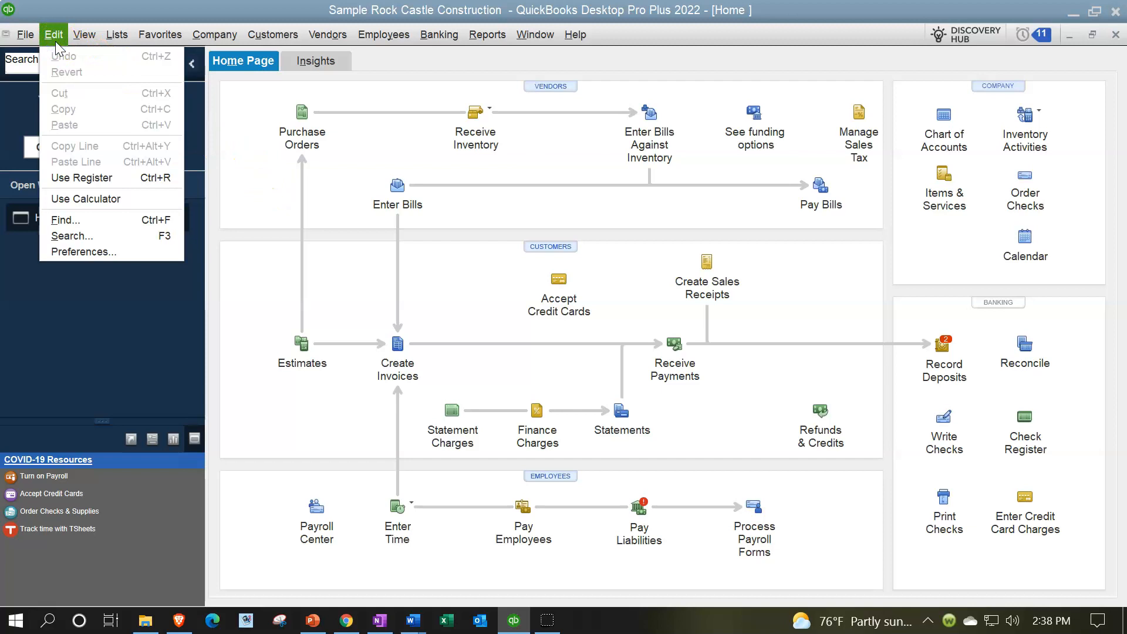
left_click(66, 252)
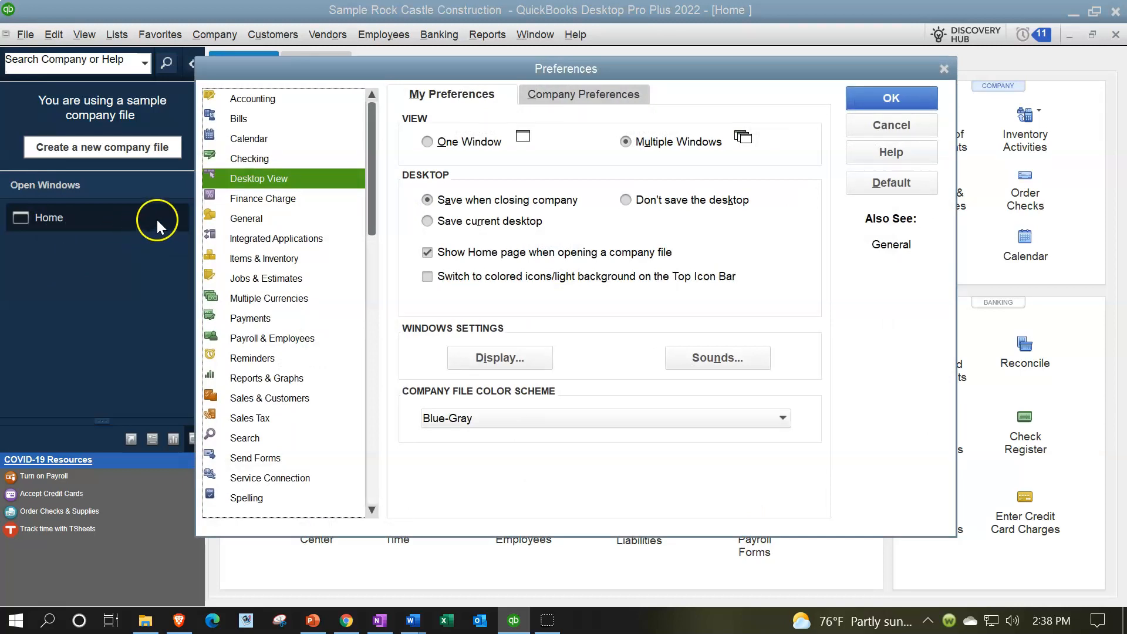
left_click(241, 180)
left_click(427, 253)
left_click(577, 100)
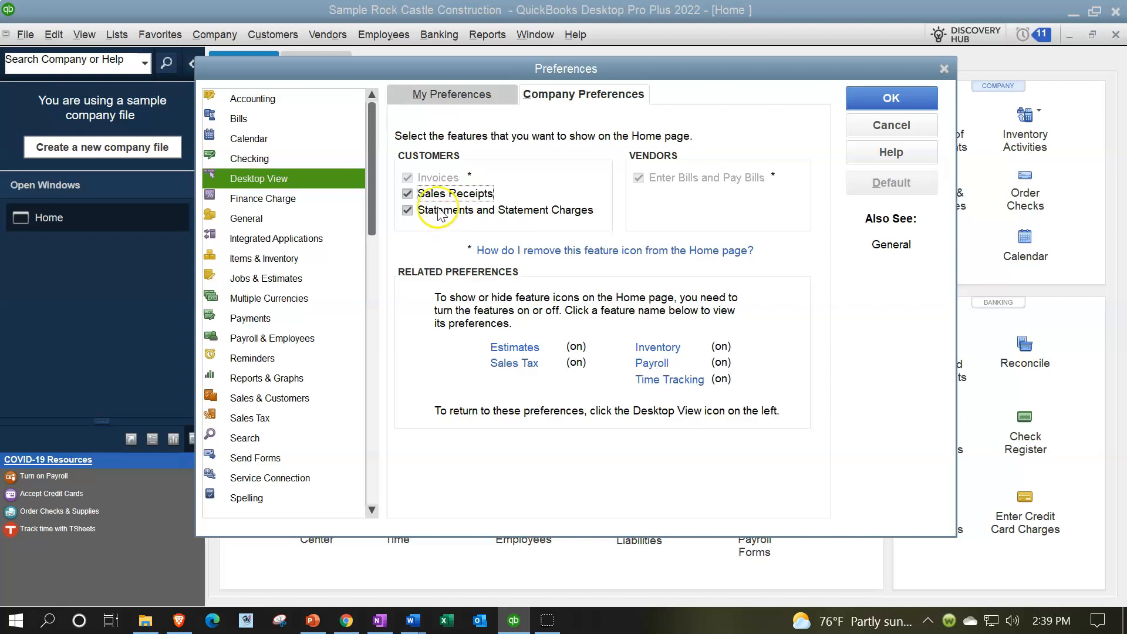
left_click_drag(456, 76, 512, 335)
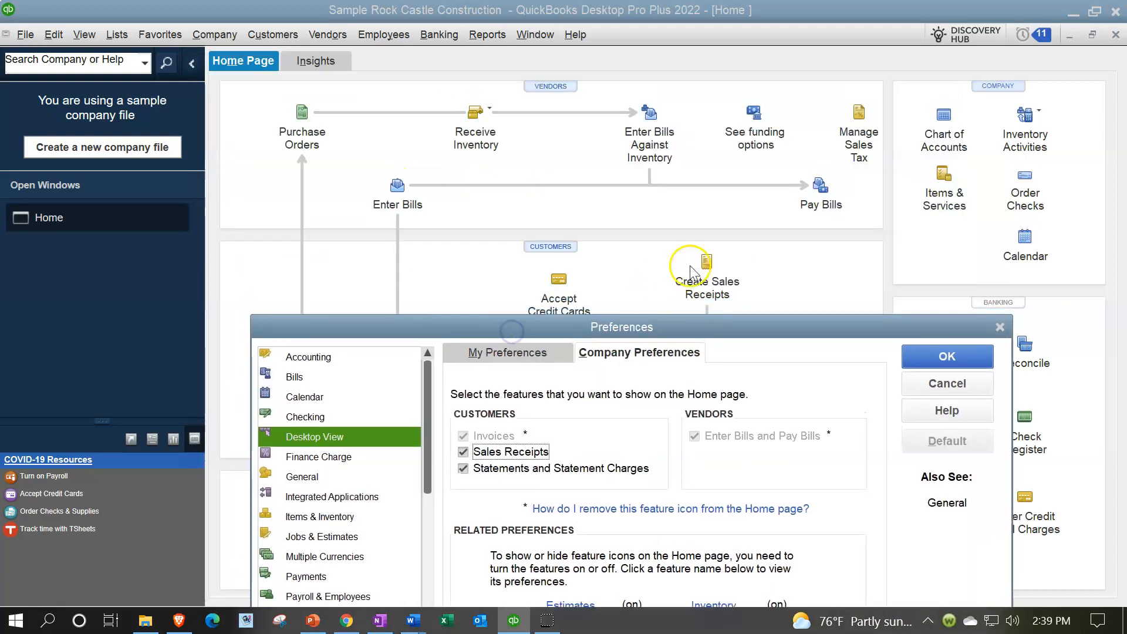
left_click_drag(684, 329, 618, 93)
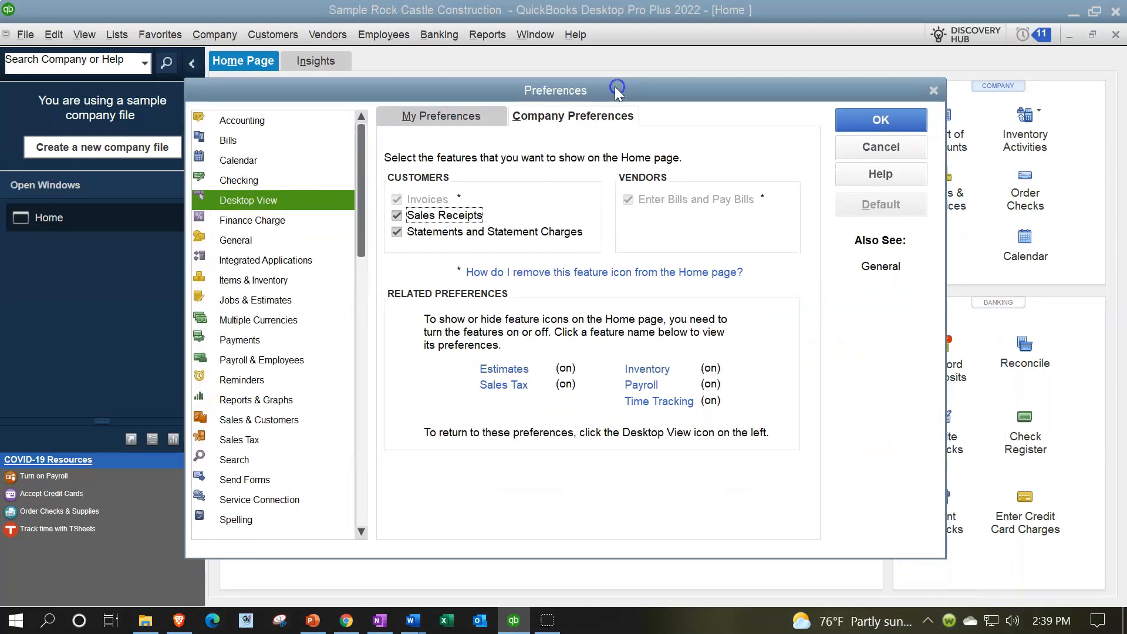
left_click(397, 216)
left_click(397, 232)
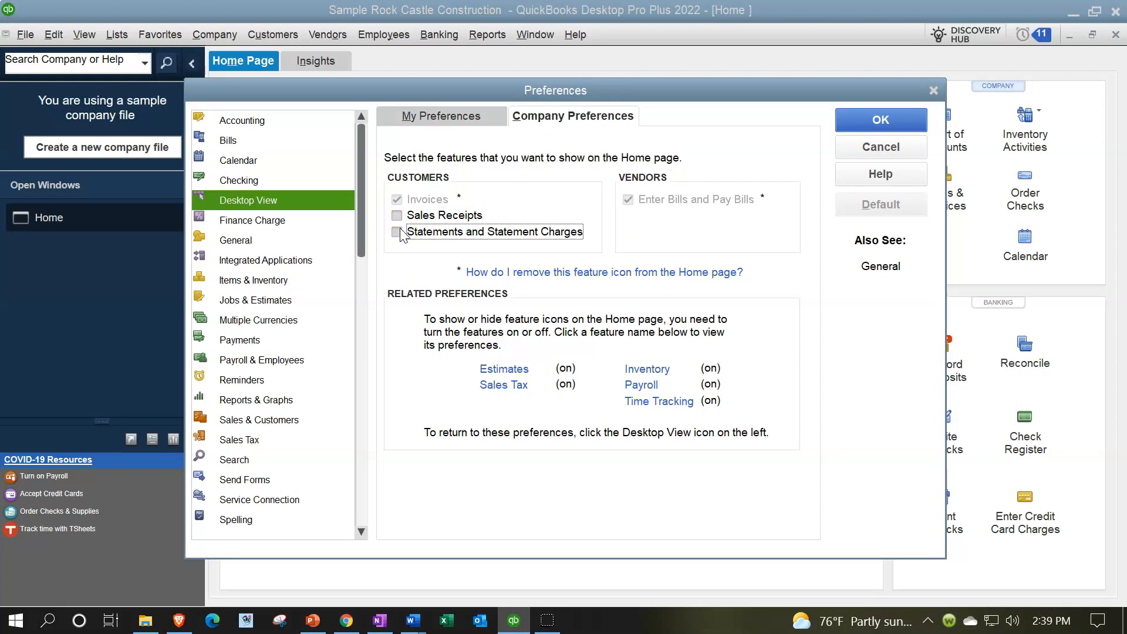
left_click(853, 119)
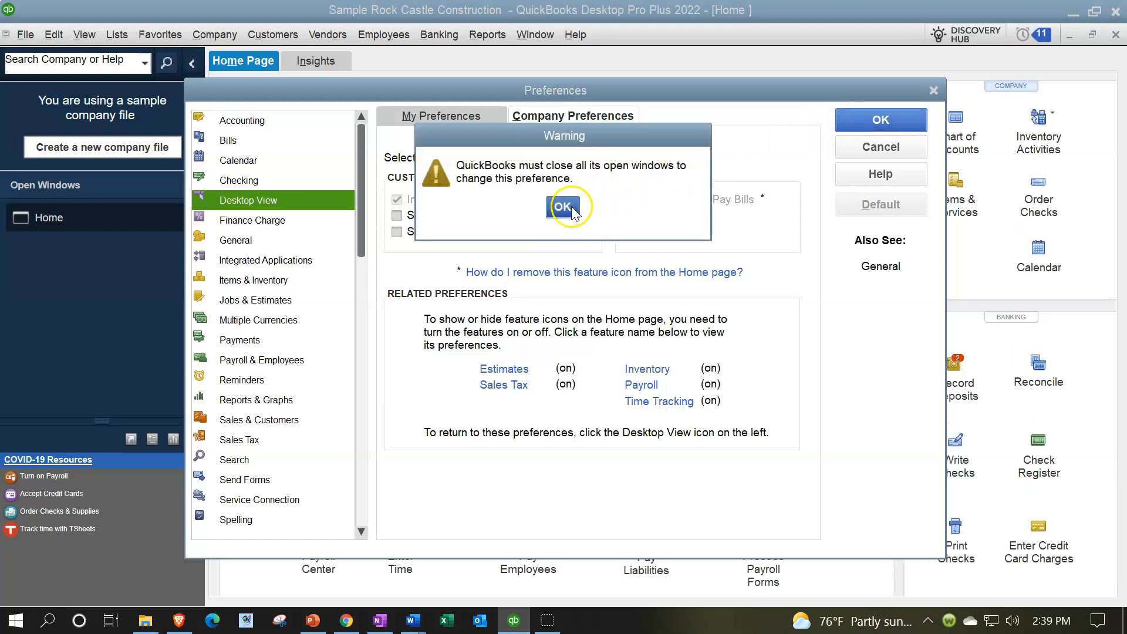
left_click(564, 207)
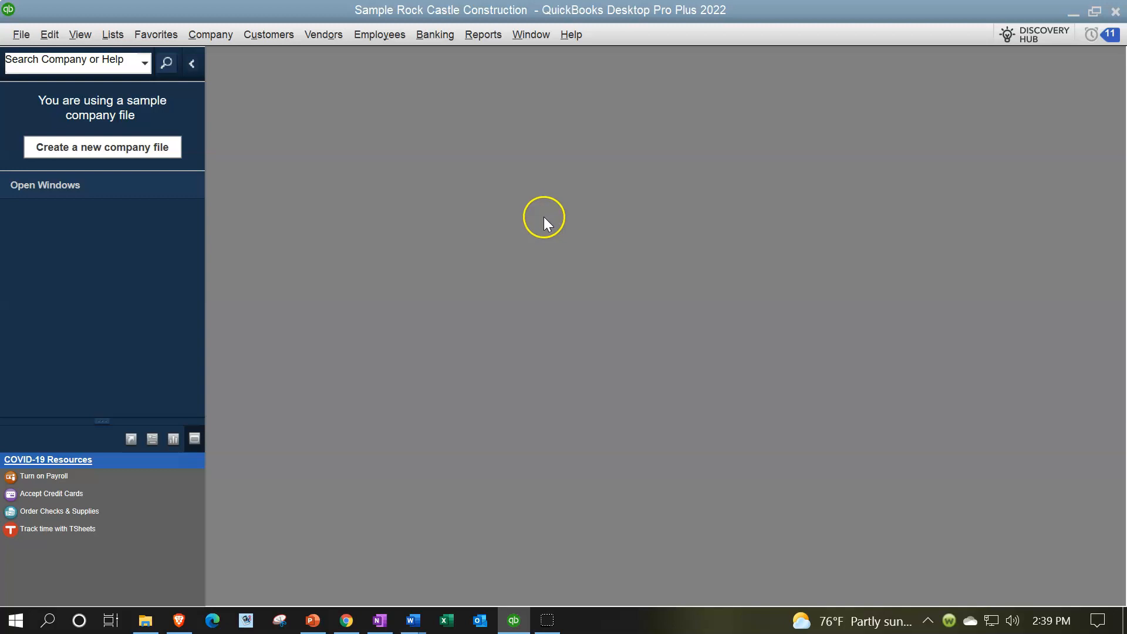
Reopen the company Home page and maximize its window
left_click(206, 33)
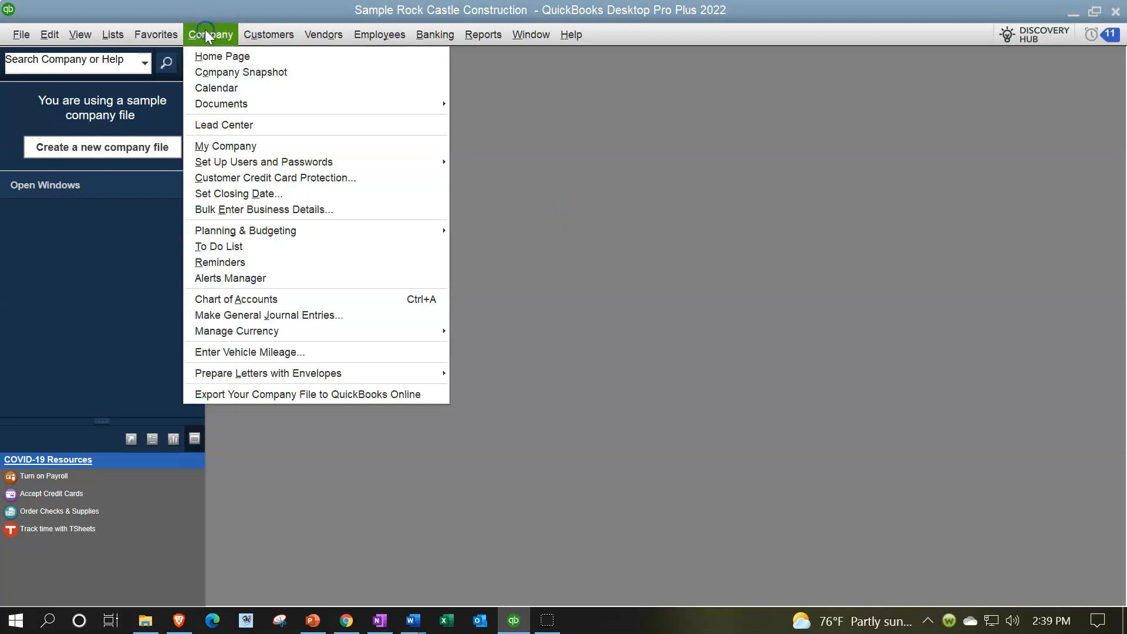
left_click(209, 55)
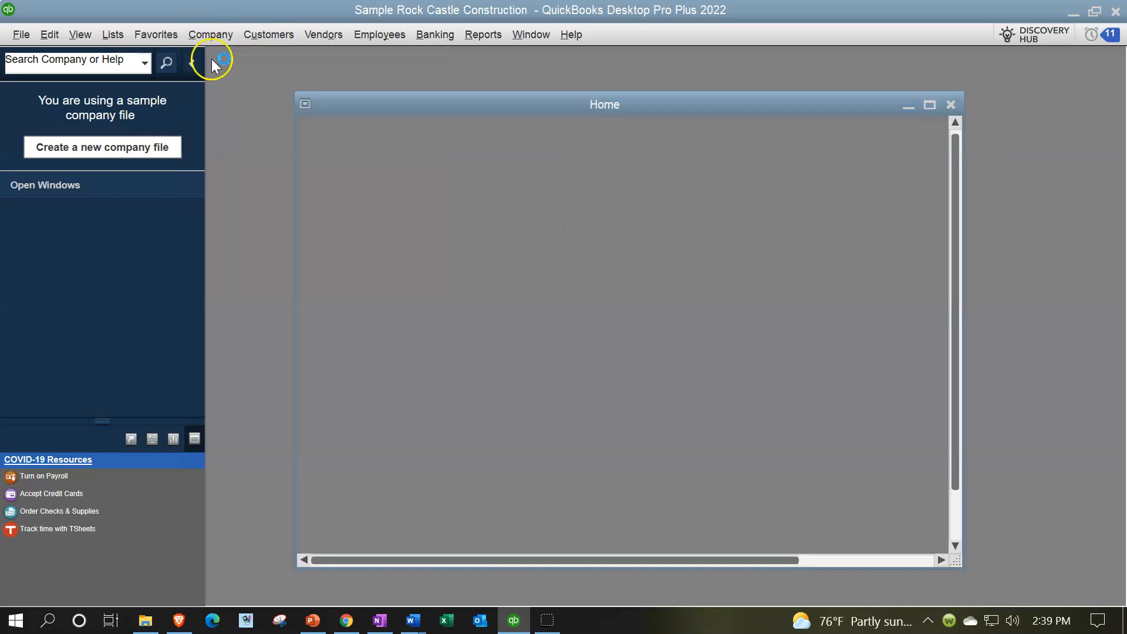
left_click(929, 104)
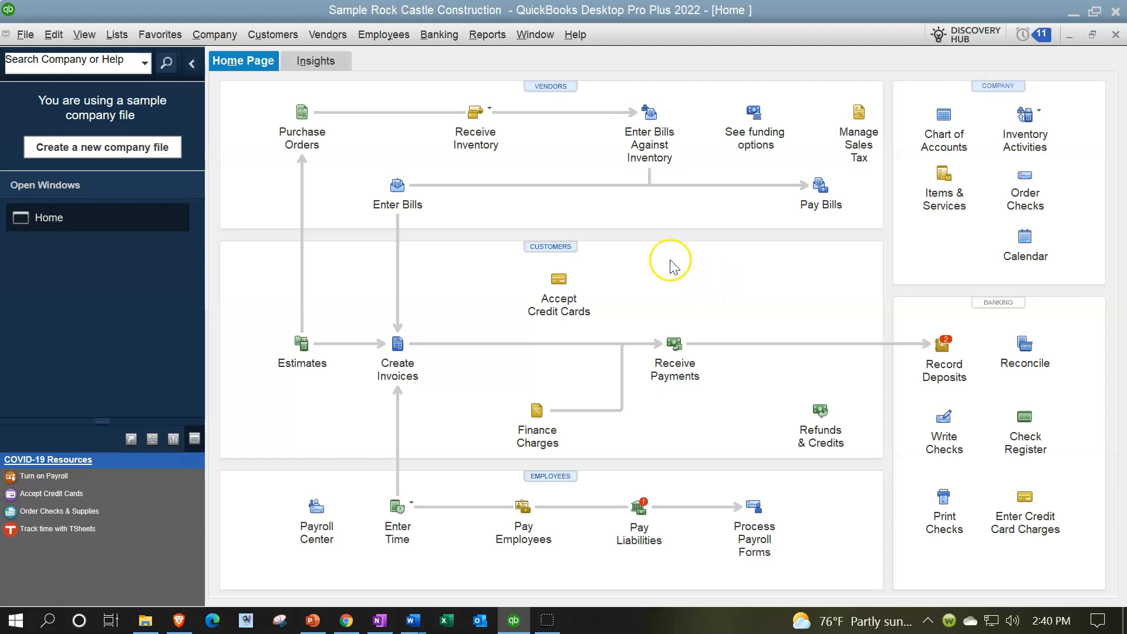
Re-enable Sales Receipts and Statements and Statement Charges for the Home page in the Desktop View company preferences and apply the change
left_click(58, 36)
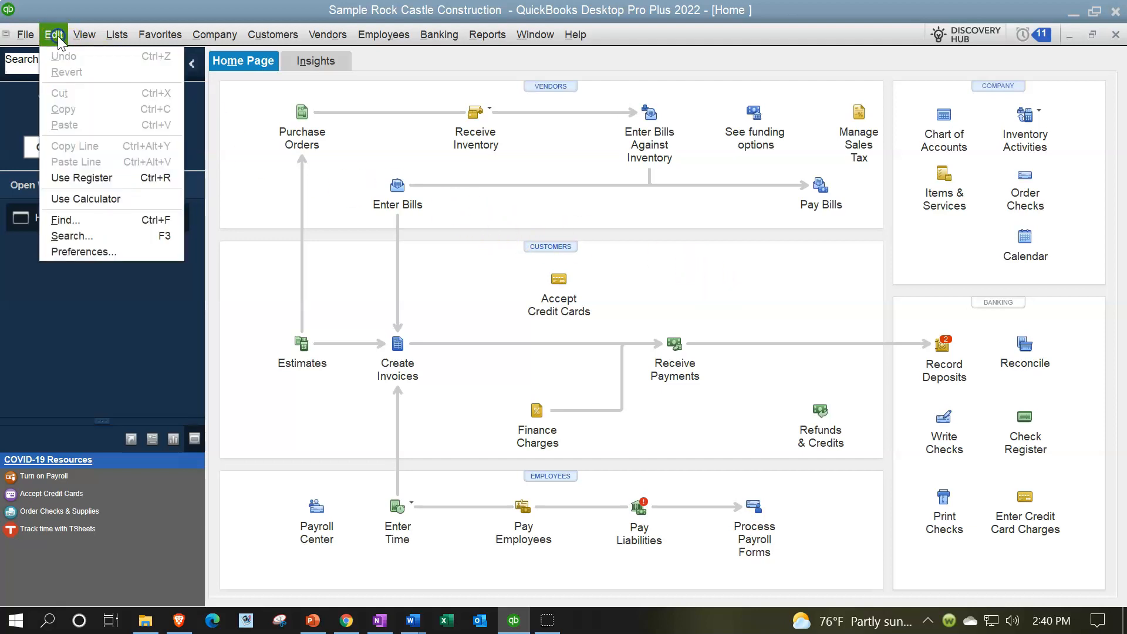
left_click(87, 245)
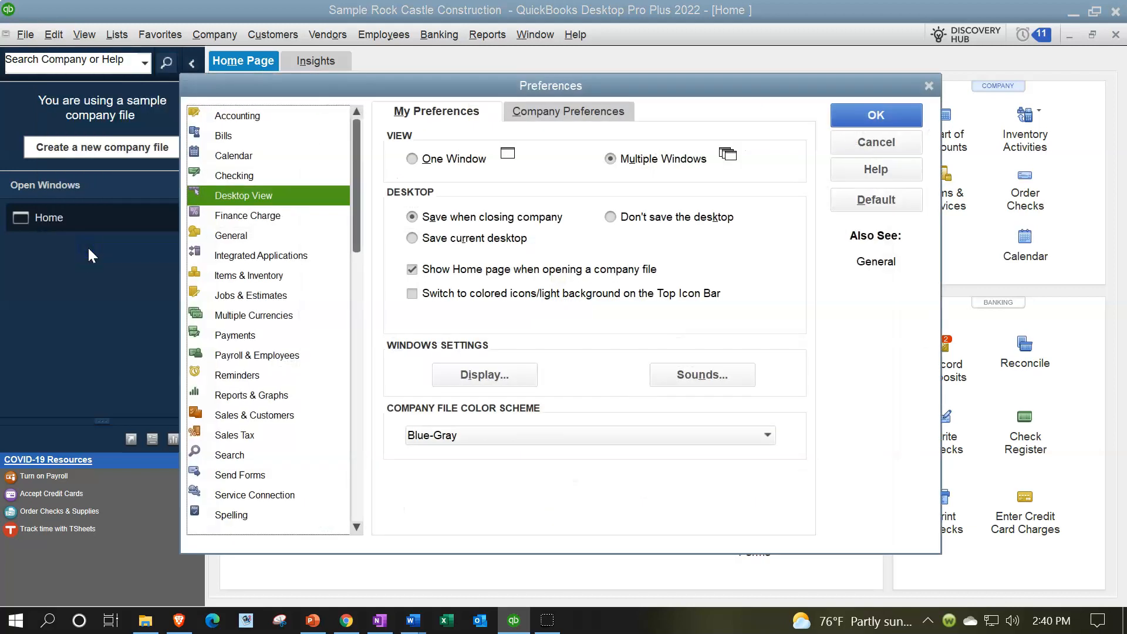
left_click(531, 112)
left_click(392, 211)
left_click(392, 227)
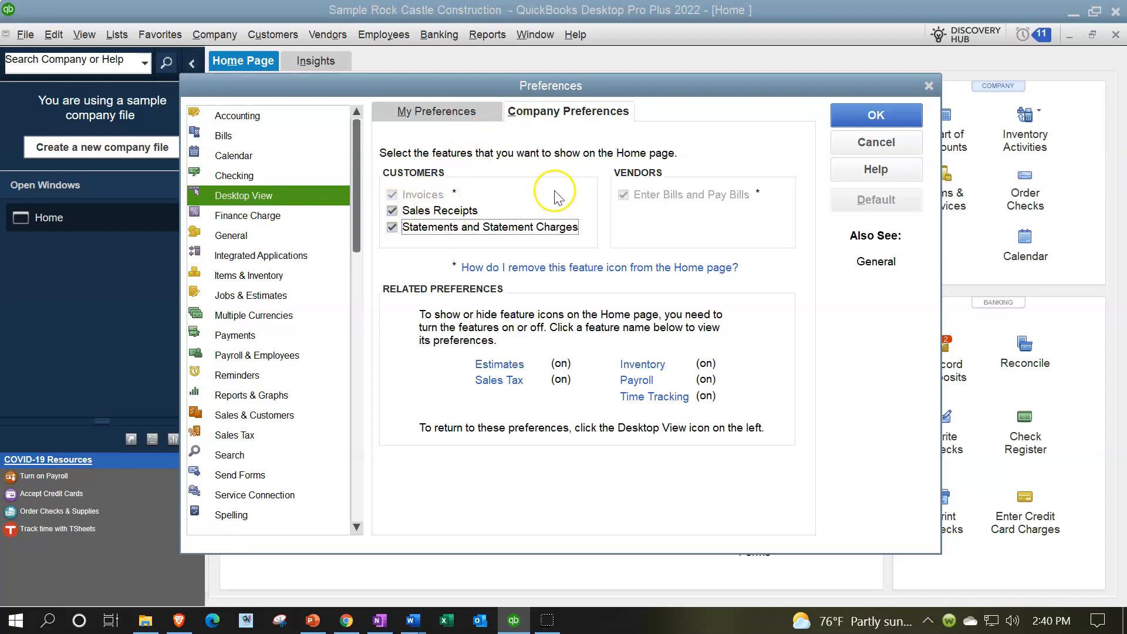
left_click(853, 115)
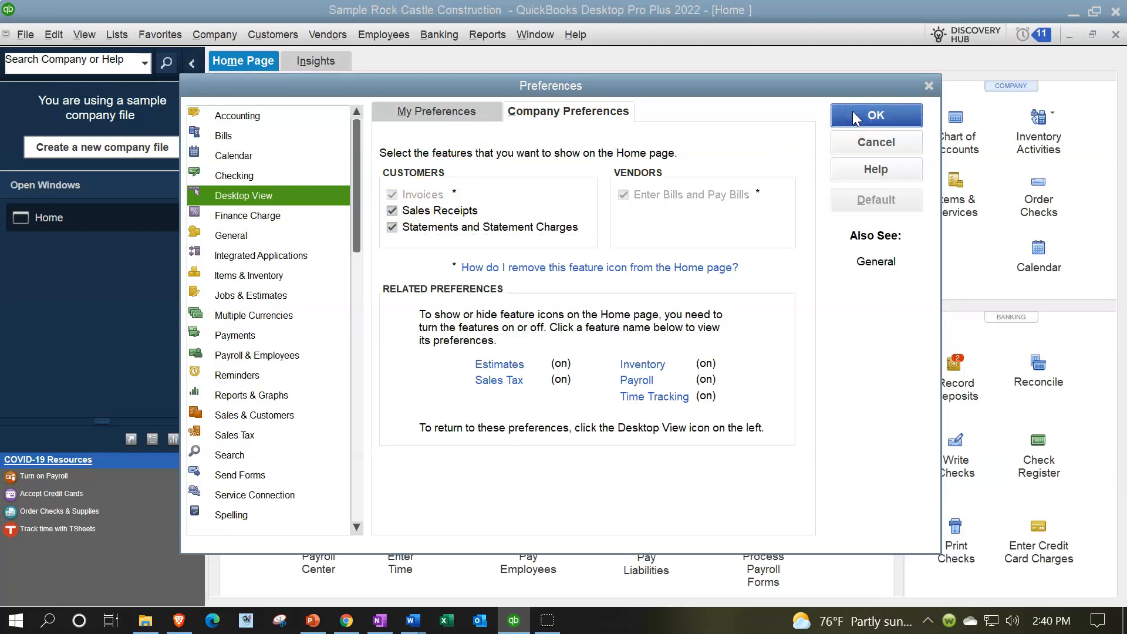
left_click(562, 208)
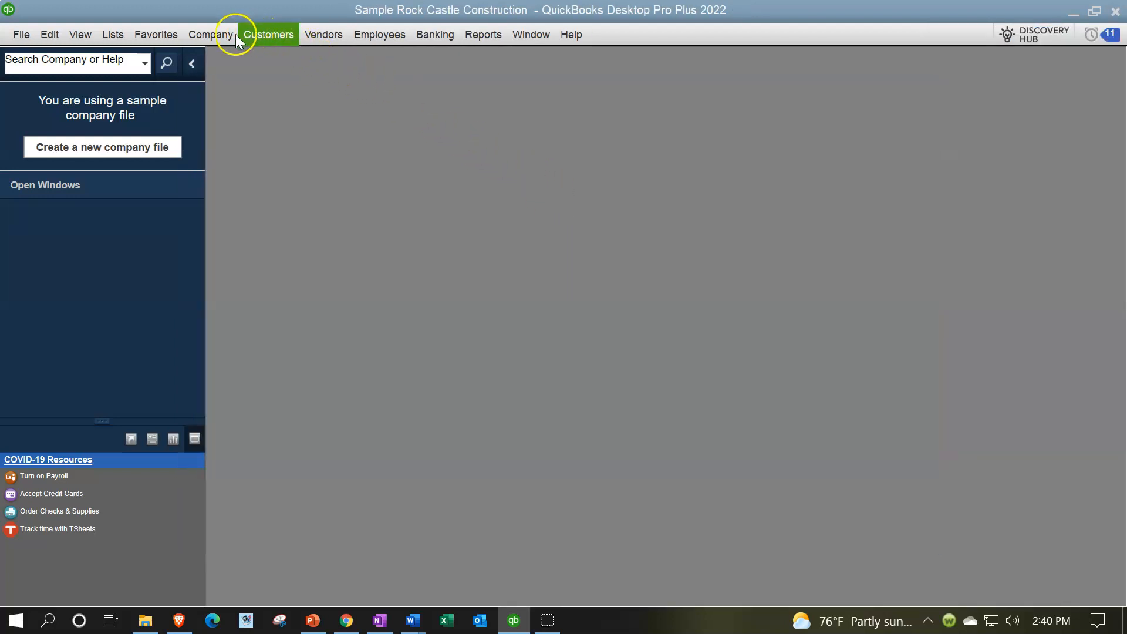
Bring back the Home page and maximize it to check the restored customer features
left_click(217, 36)
left_click(216, 50)
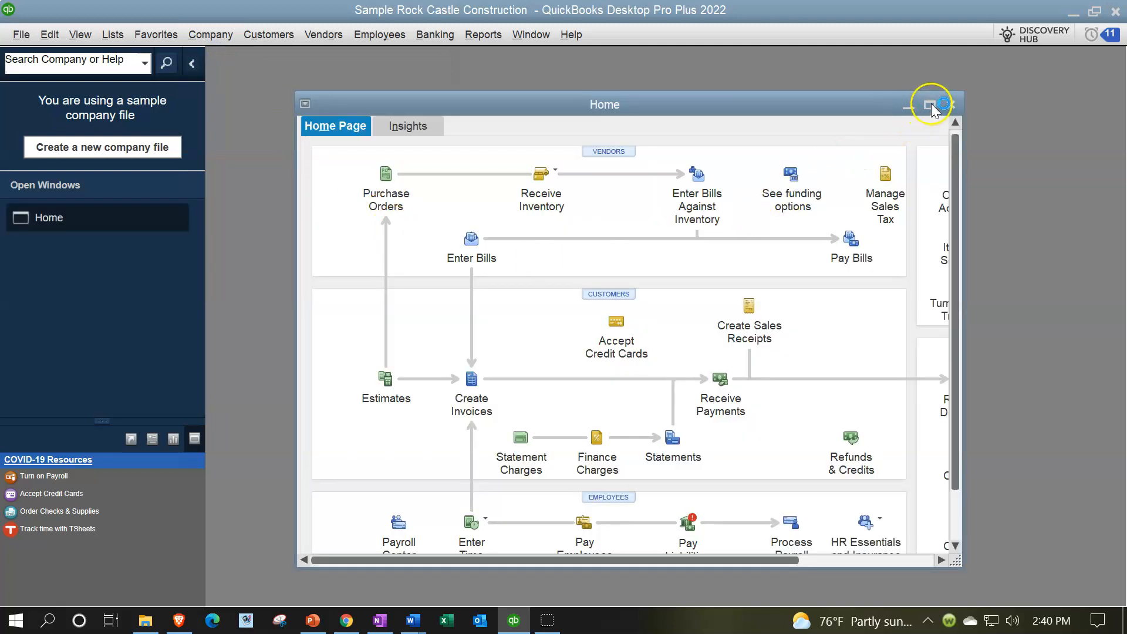
left_click(930, 105)
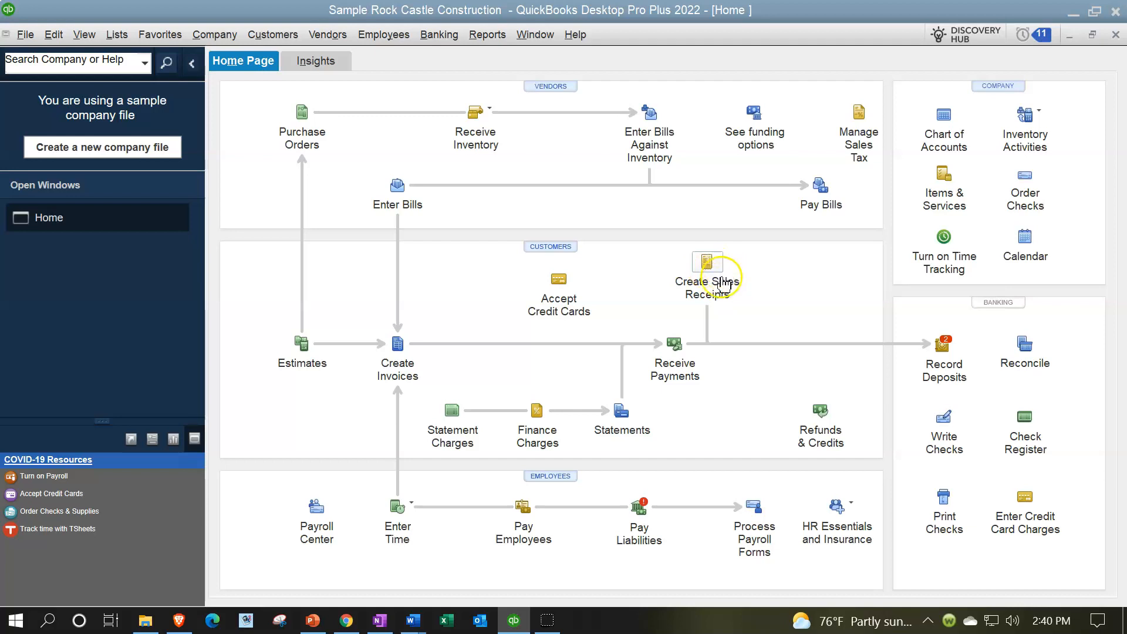
Turn off estimates by following the Estimates link in the Desktop View company preferences and answering No to creating estimates, then apply it
left_click(66, 40)
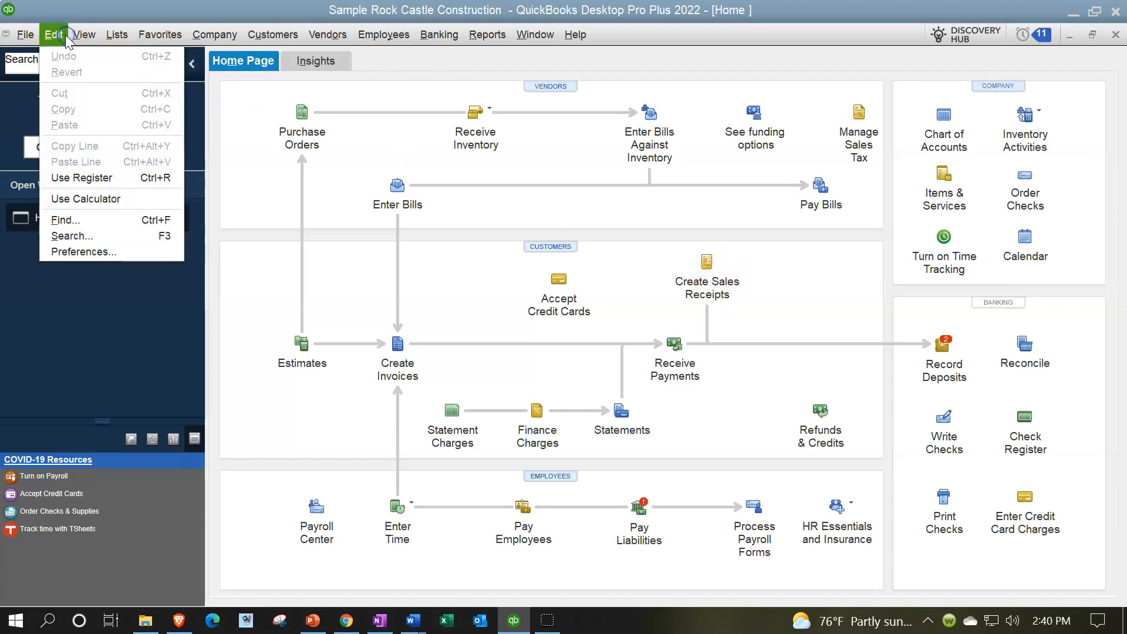
left_click(101, 250)
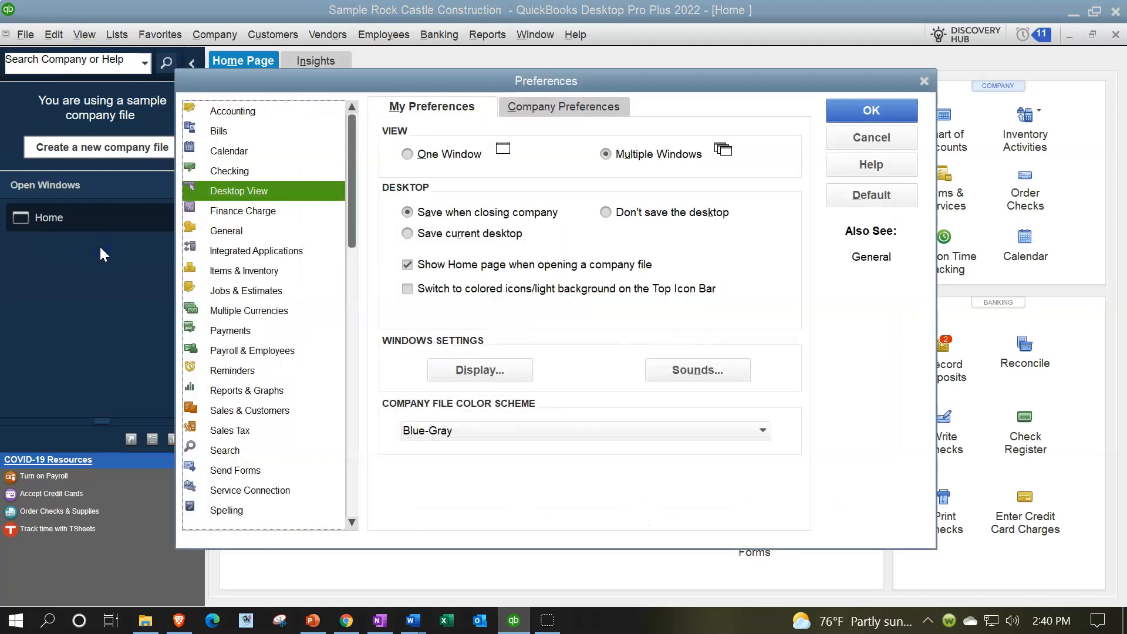
left_click(531, 107)
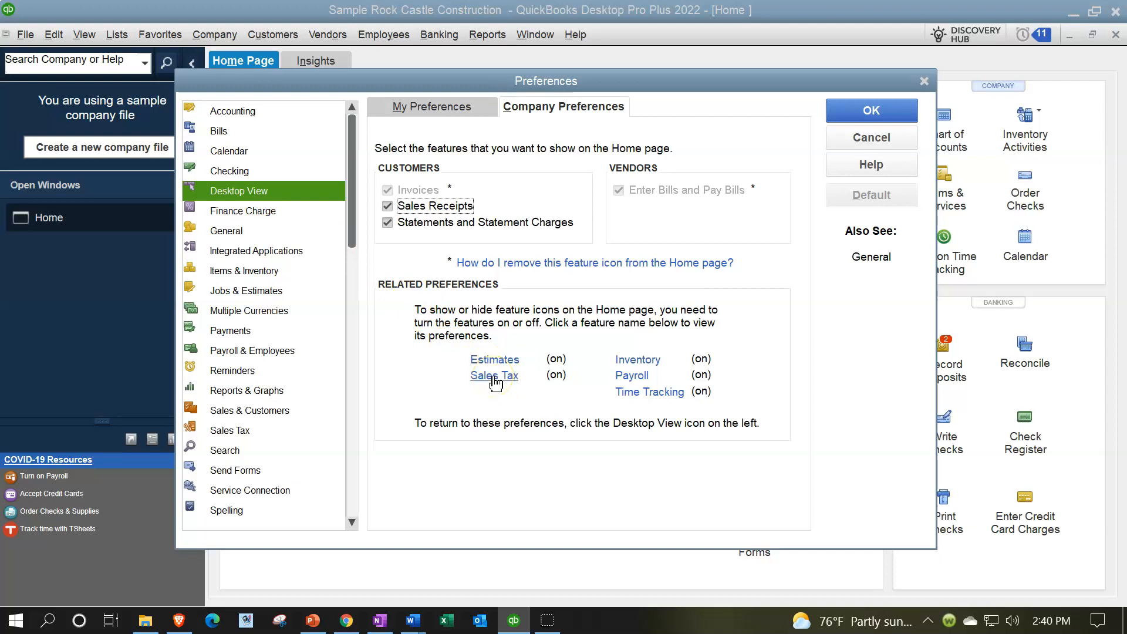
left_click(653, 359)
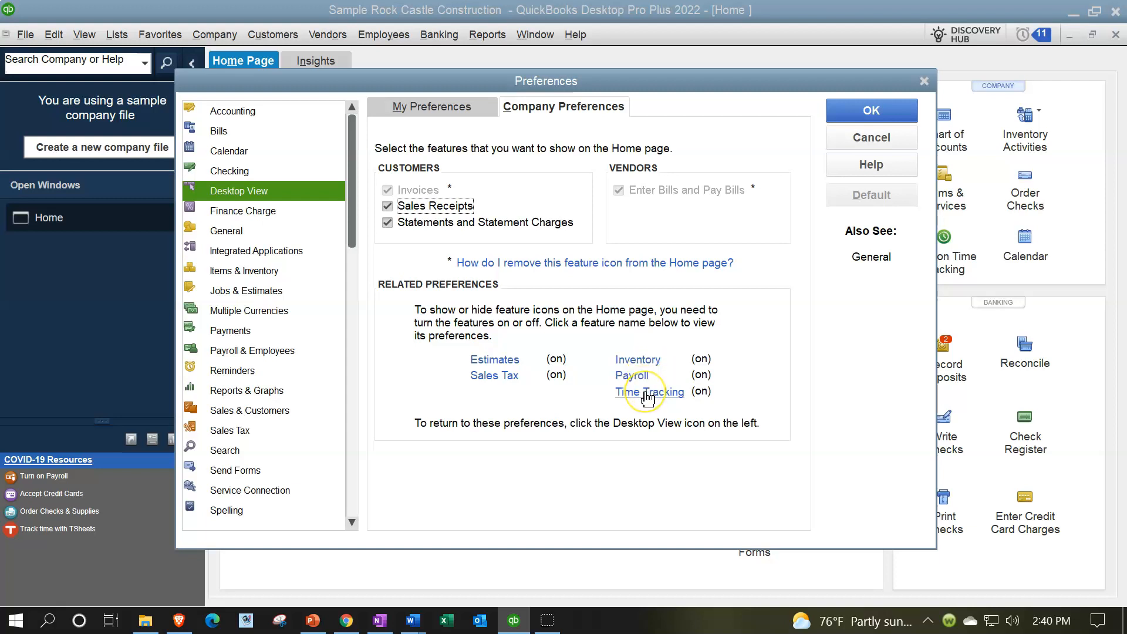
left_click(500, 363)
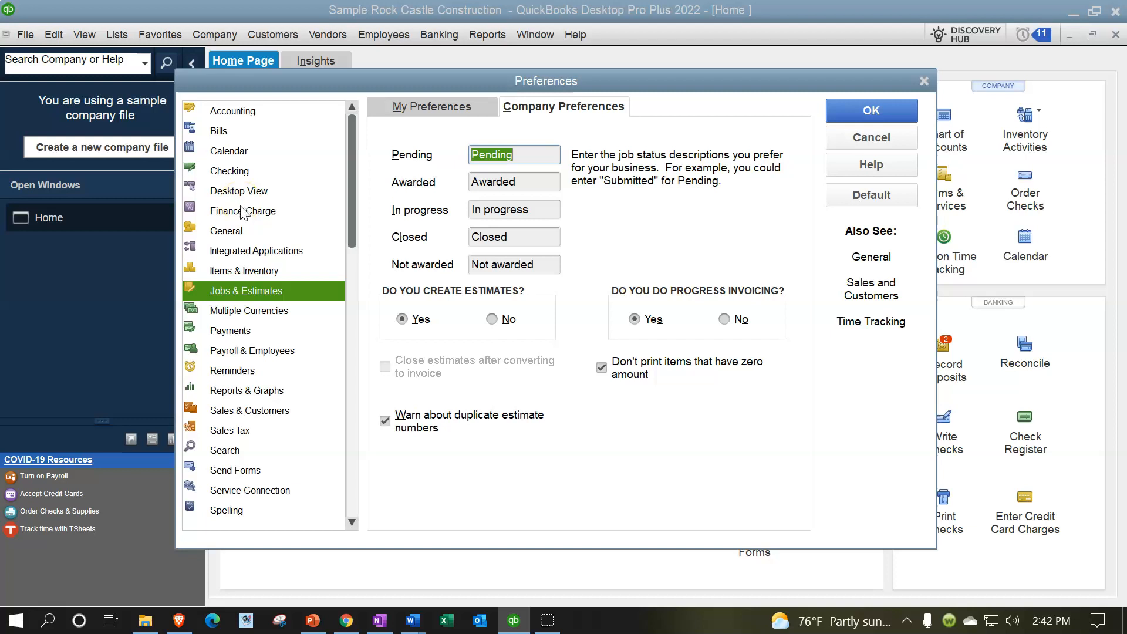
left_click(492, 319)
left_click_drag(636, 82, 833, 145)
left_click_drag(742, 146, 624, 69)
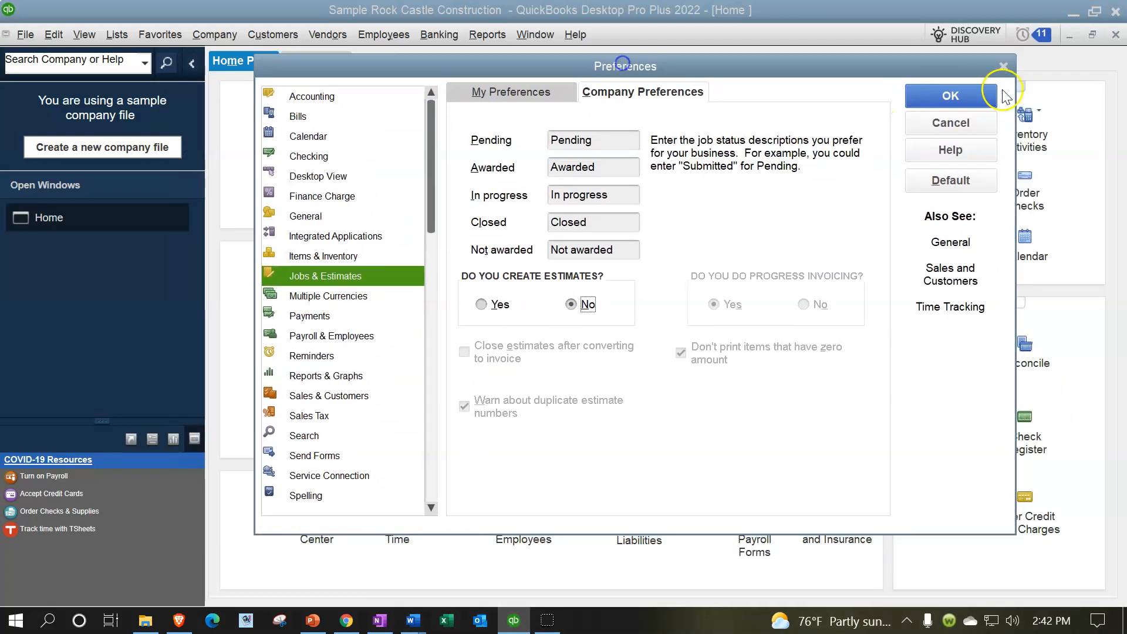
left_click(957, 99)
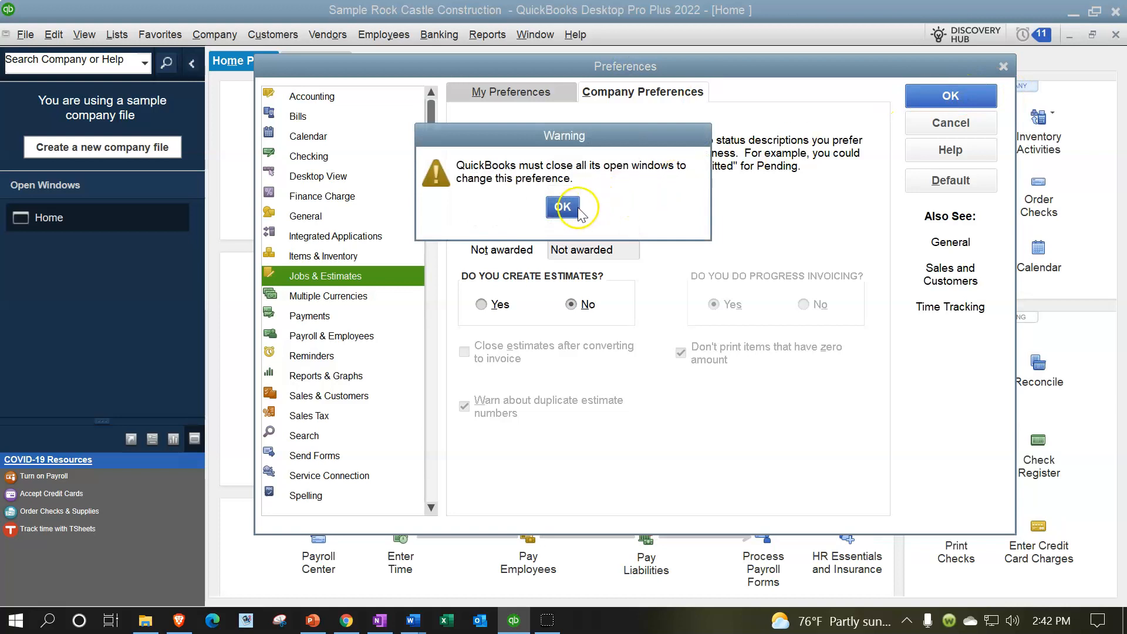
left_click(573, 208)
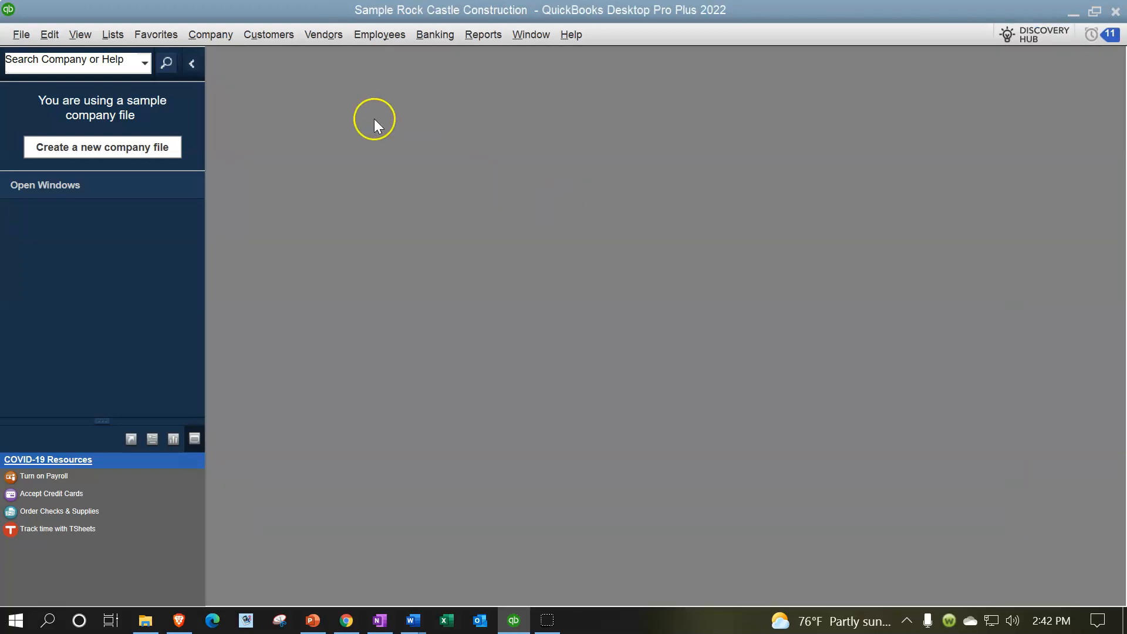
Reopen the Home page and maximize it to check the workflow without estimates
left_click(88, 36)
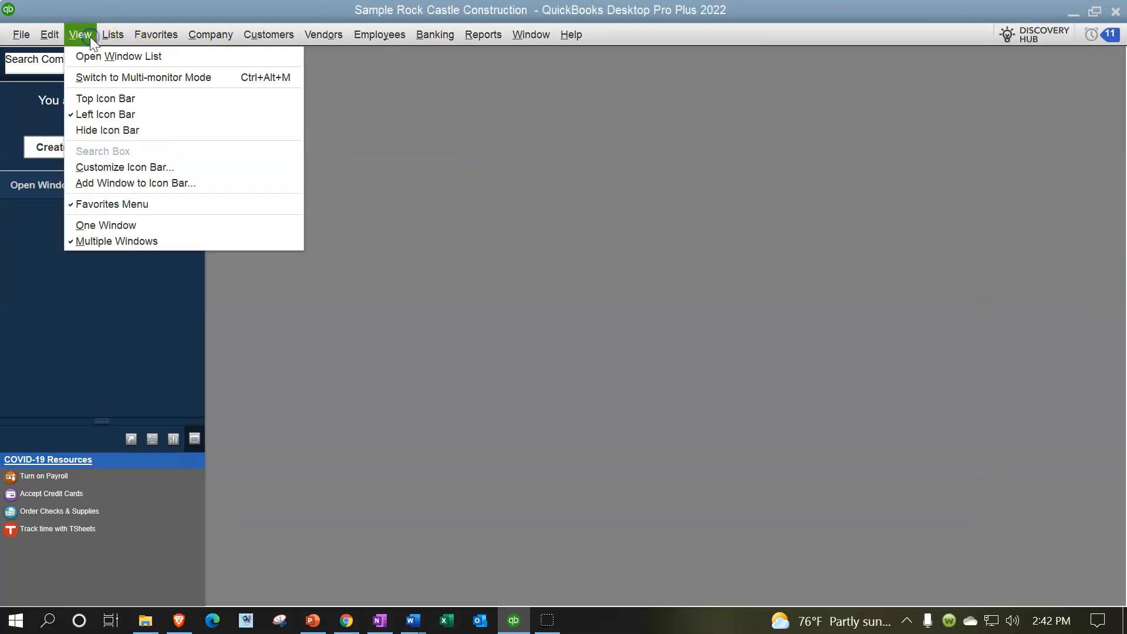
mouse_move(103, 40)
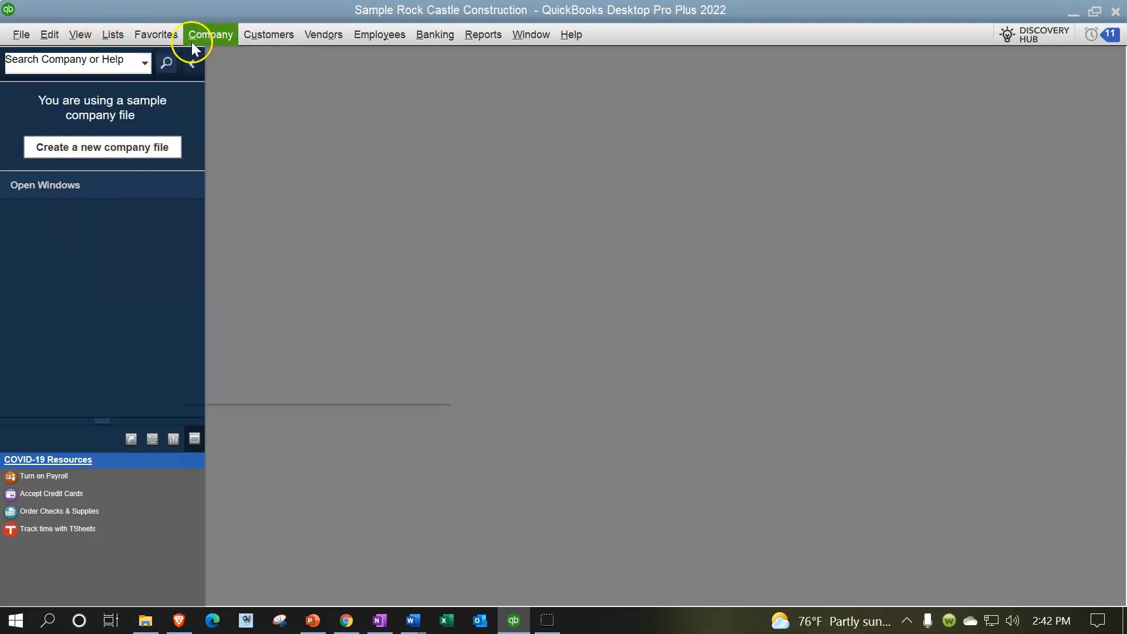
mouse_move(194, 39)
left_click(200, 58)
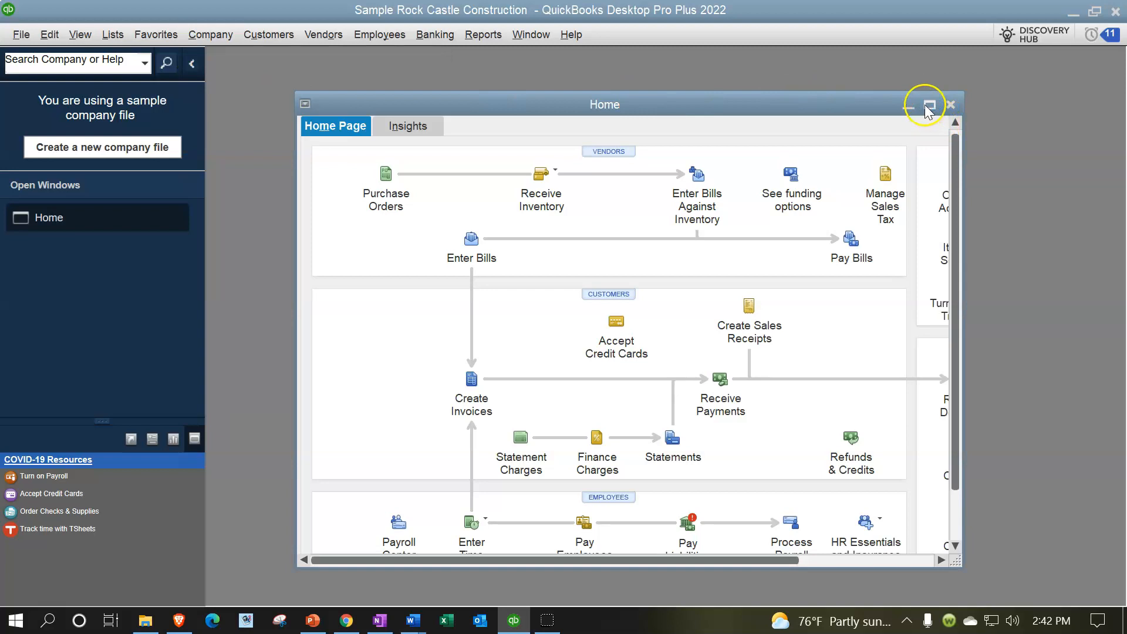
left_click(928, 106)
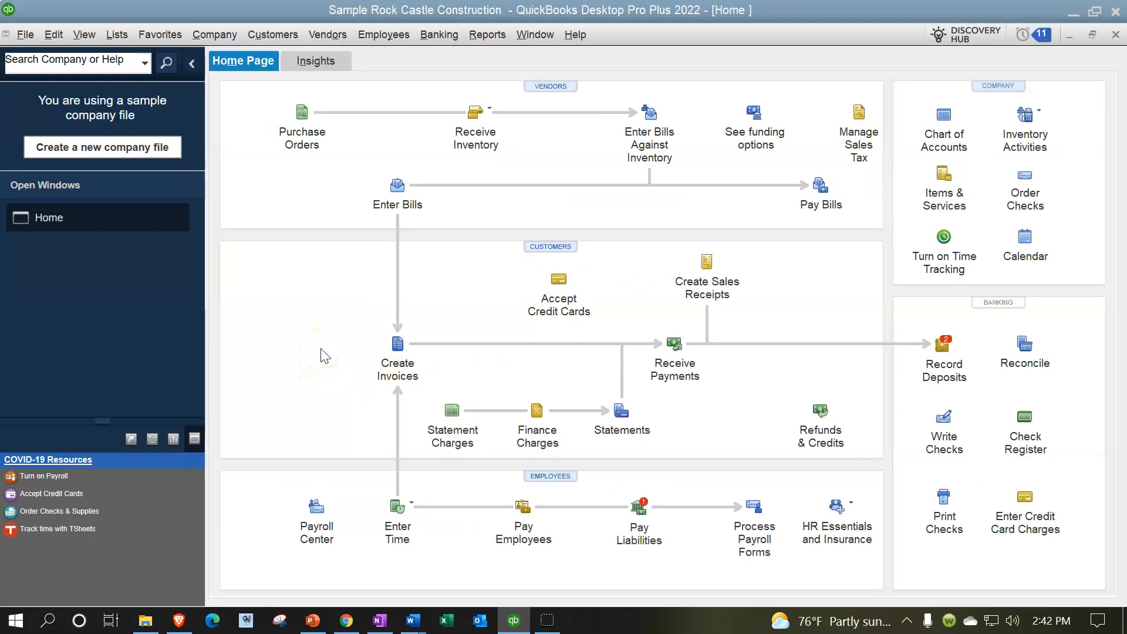
Review the related features in the Desktop View company preferences and open the Sales Tax preferences from there
left_click(53, 34)
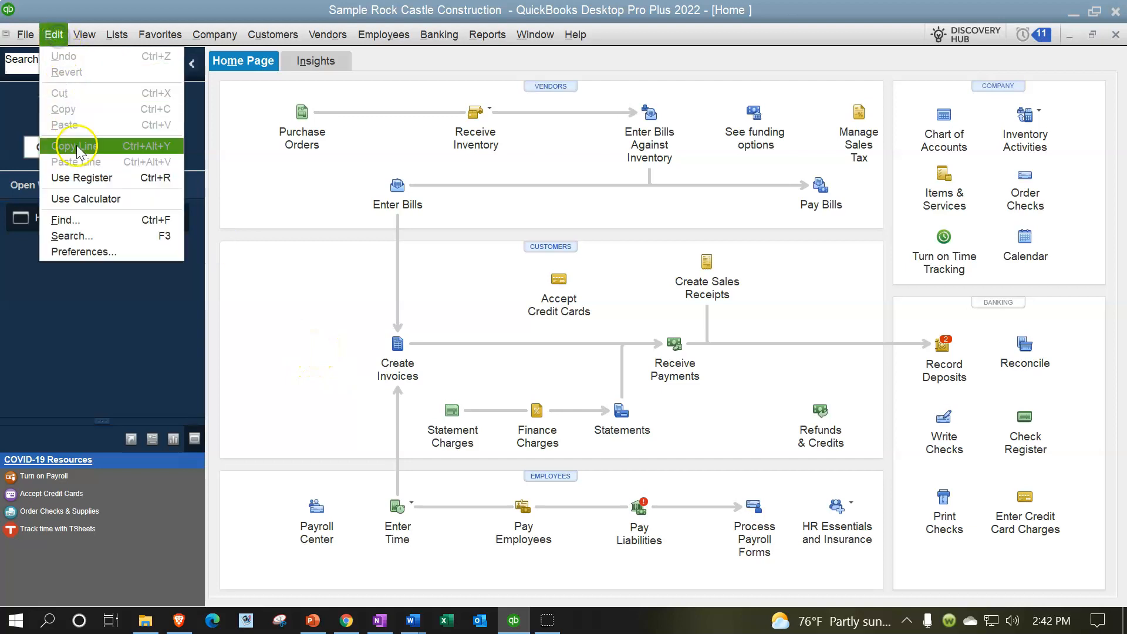
left_click(89, 250)
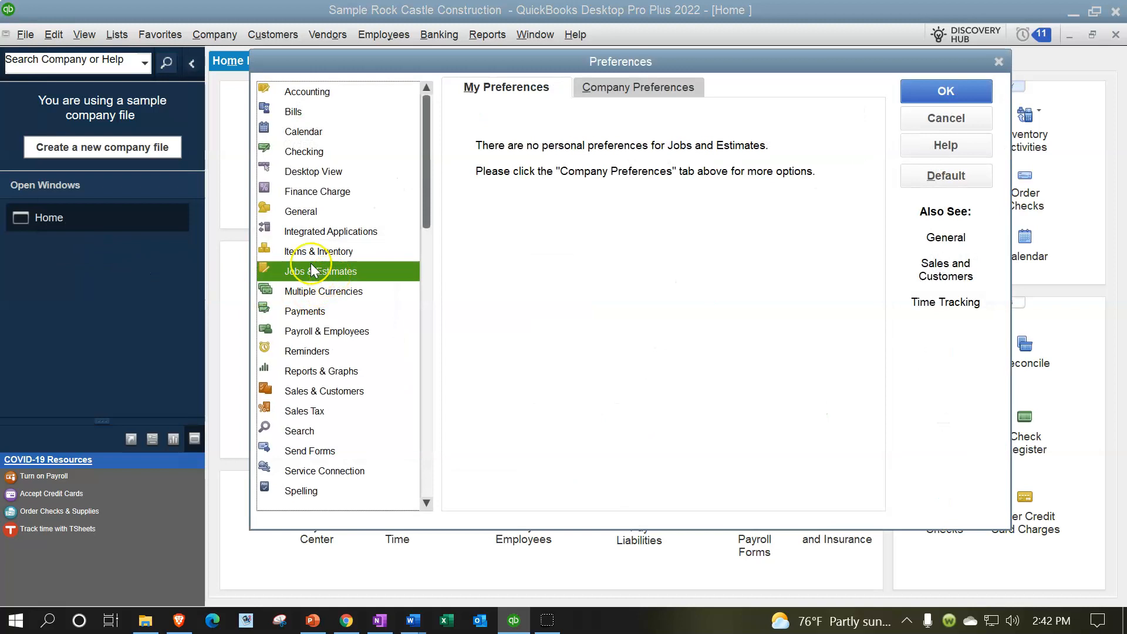
left_click(300, 173)
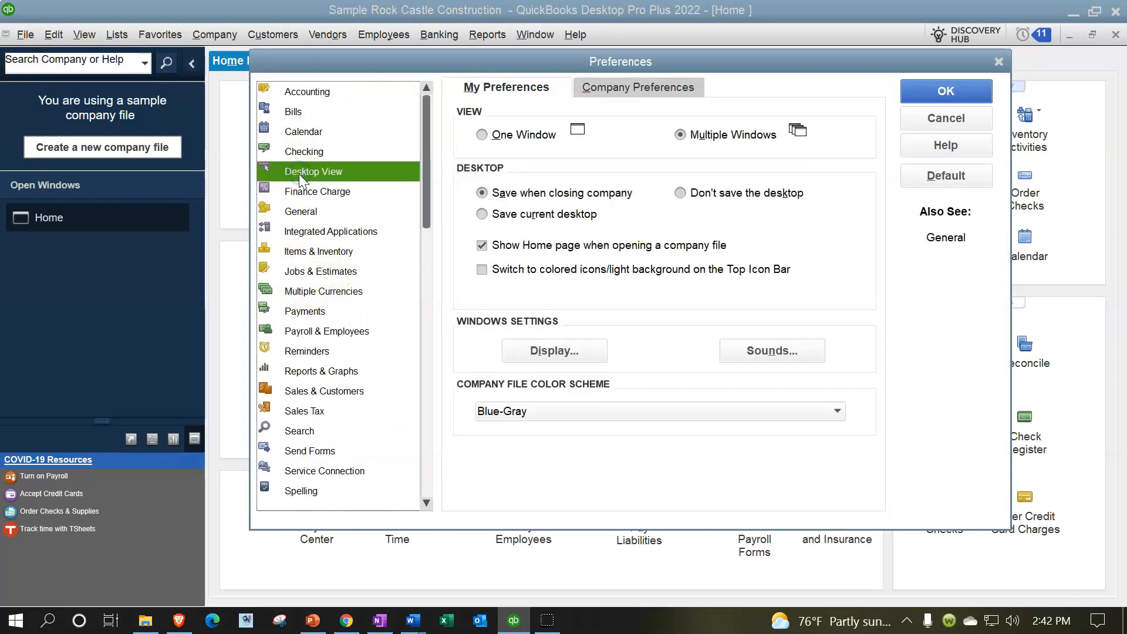
left_click(640, 86)
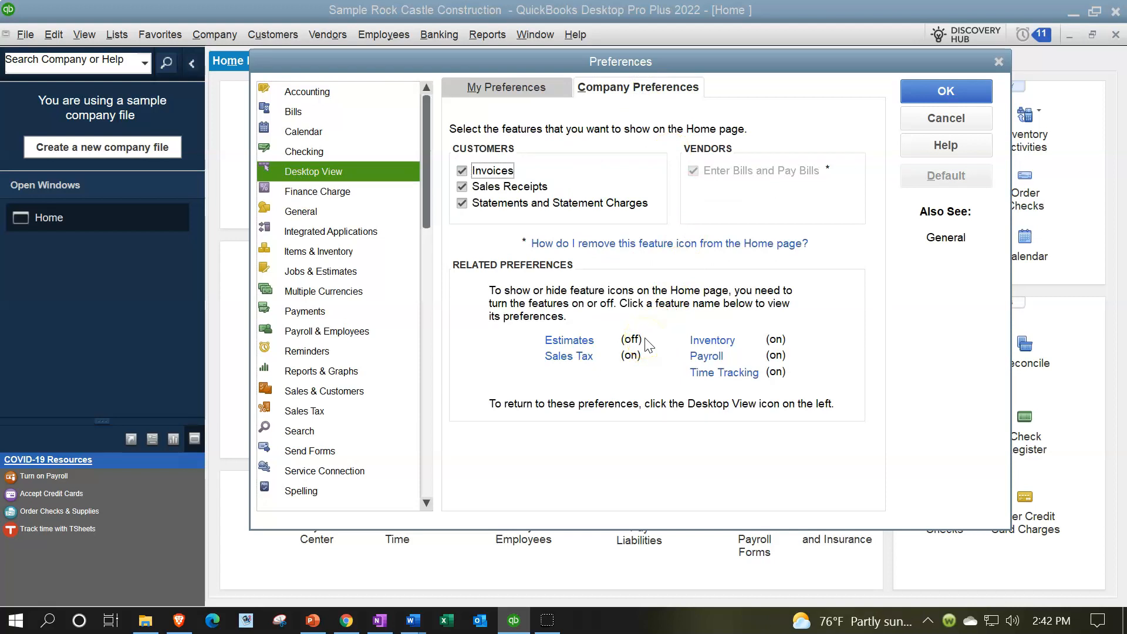
left_click(580, 357)
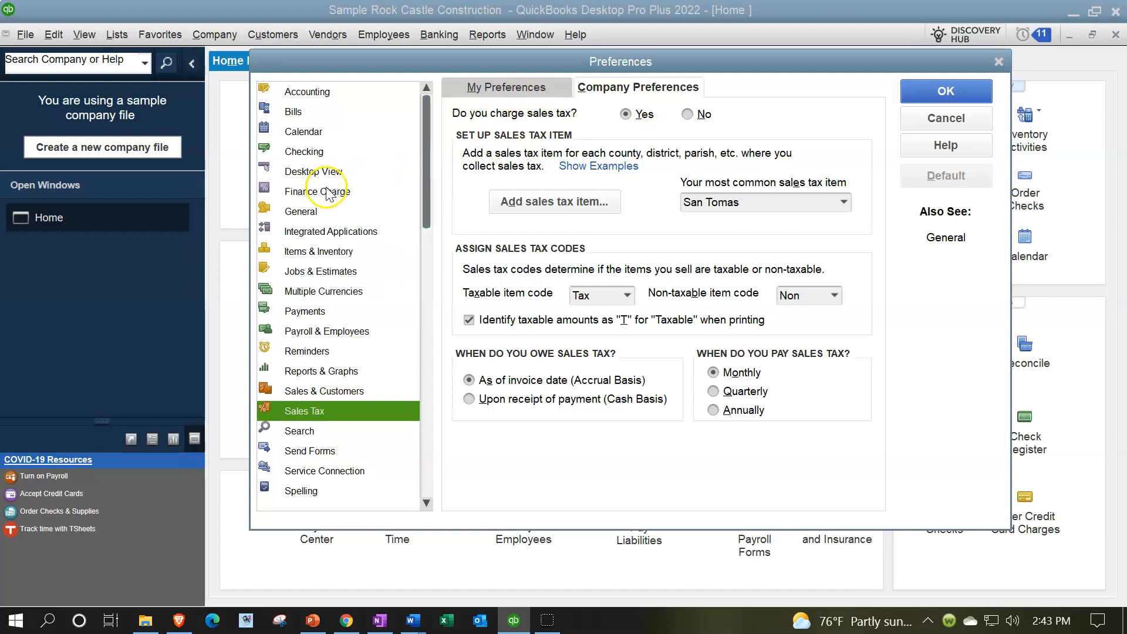
Follow the Inventory link in the Desktop View company preferences and compare the inventory options with the Home page's vendor workflow
left_click(310, 173)
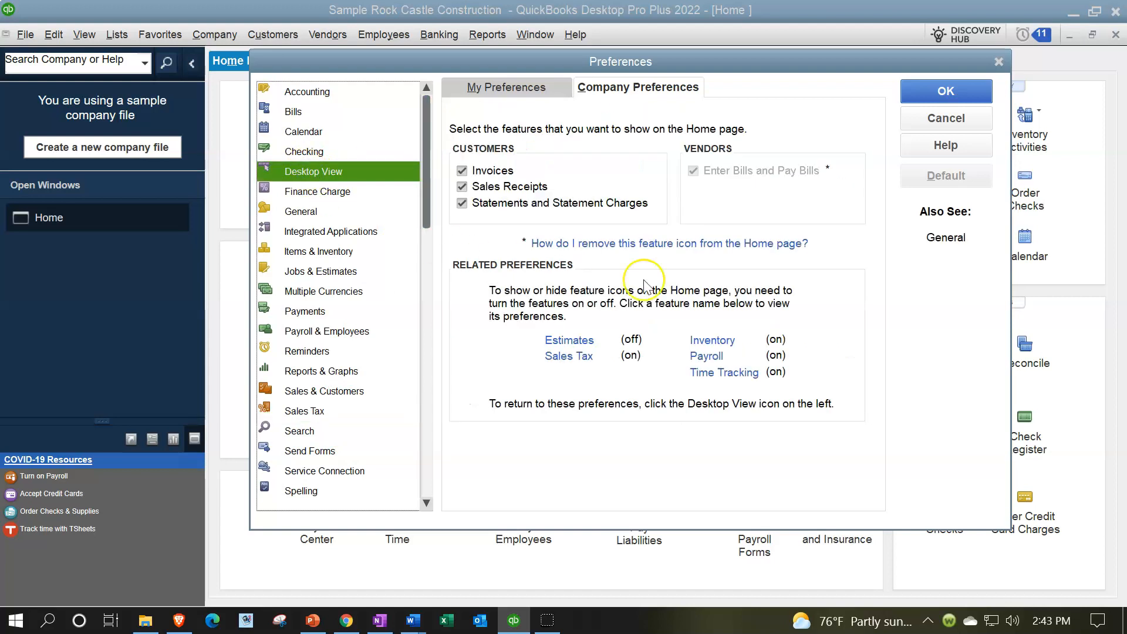
left_click(706, 345)
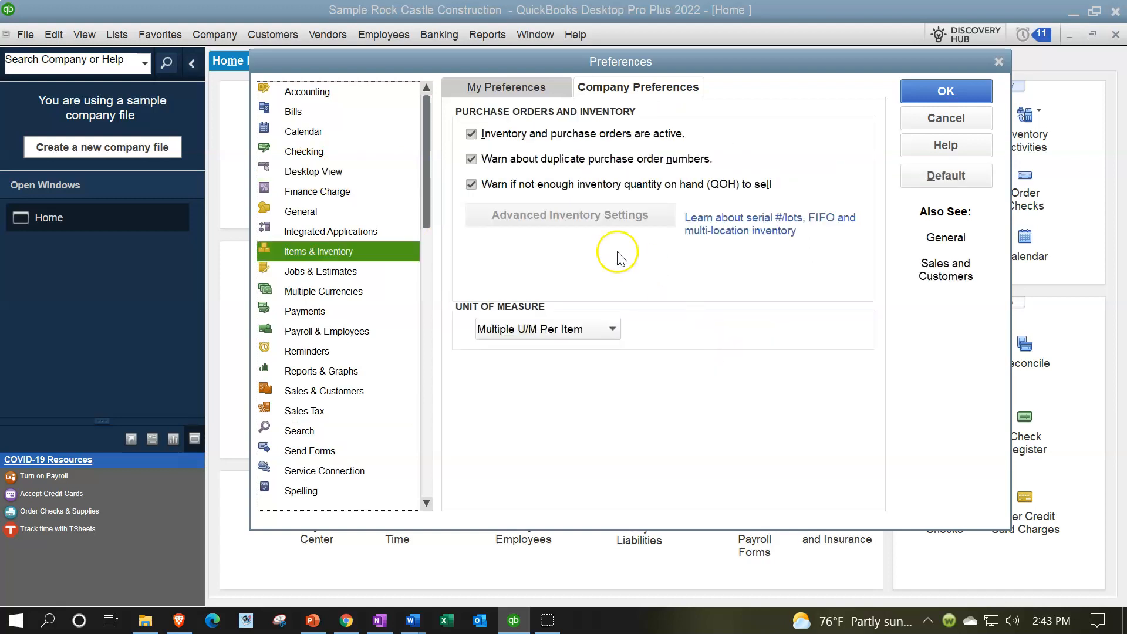
left_click_drag(557, 69, 557, 195)
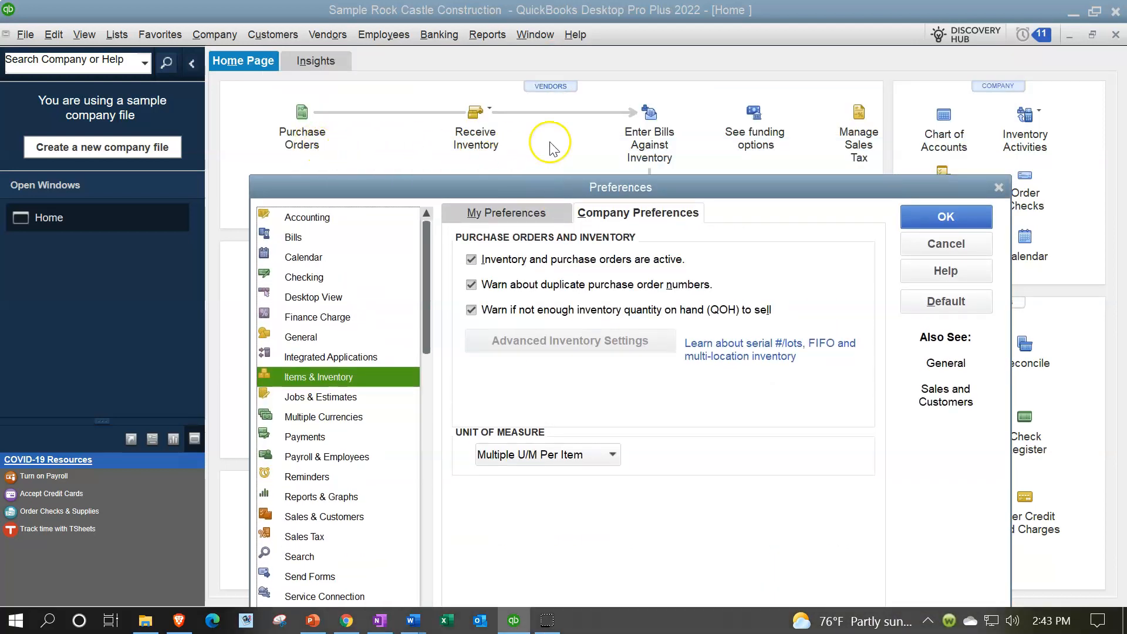
left_click_drag(568, 187, 567, 94)
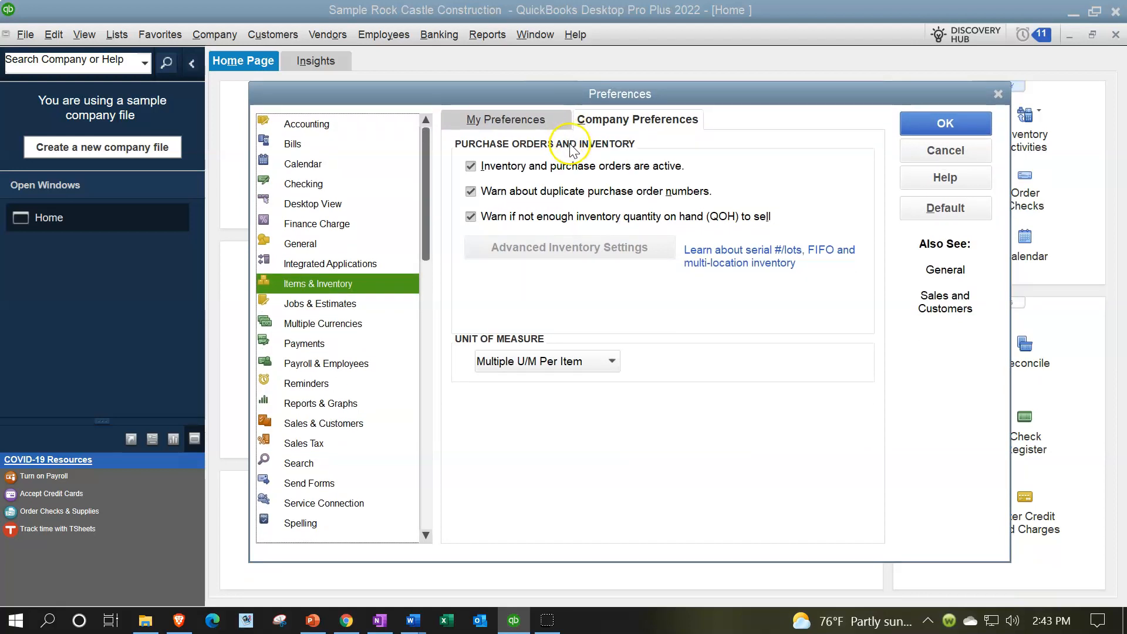
Turn estimates back on through the Estimates link in Desktop View by answering Yes to creating estimates, and apply the change
left_click(314, 207)
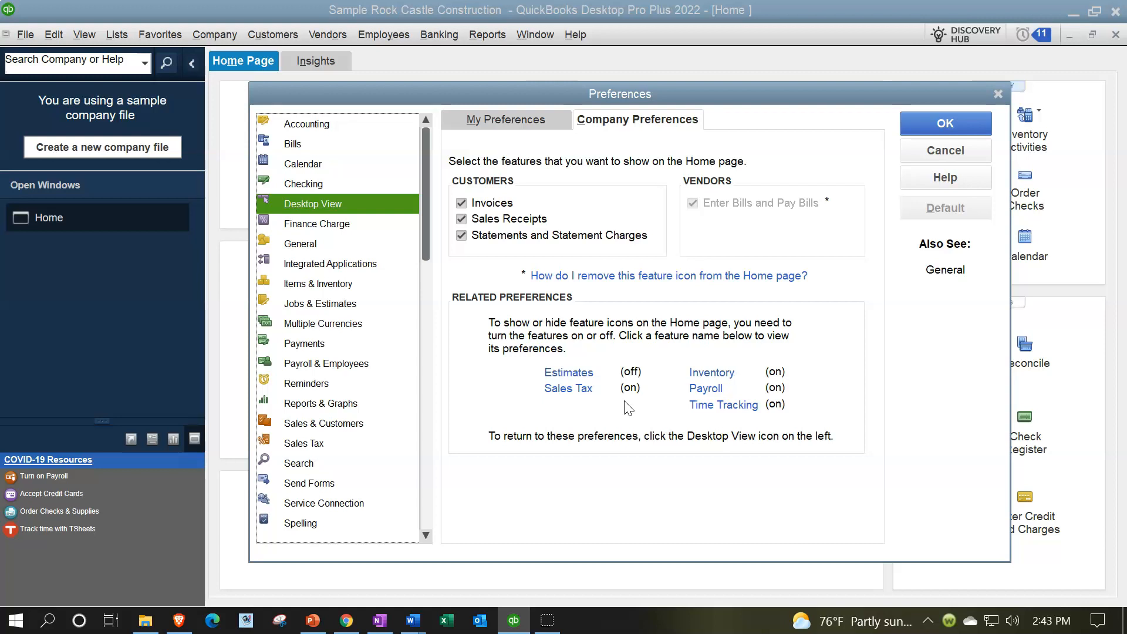
left_click(568, 372)
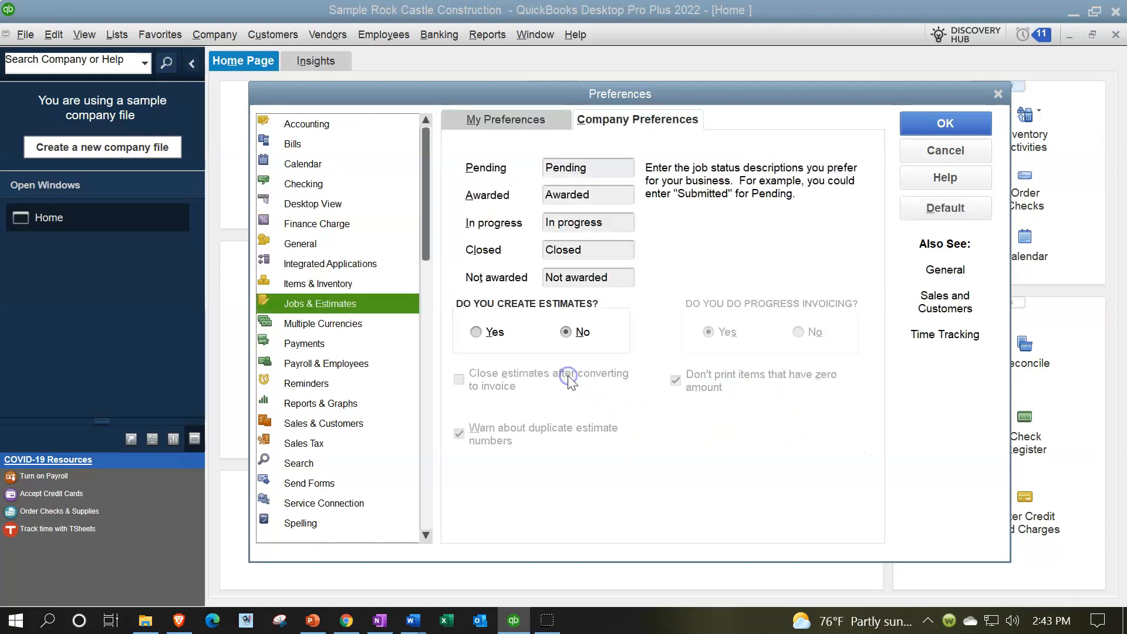
left_click(476, 332)
left_click(917, 131)
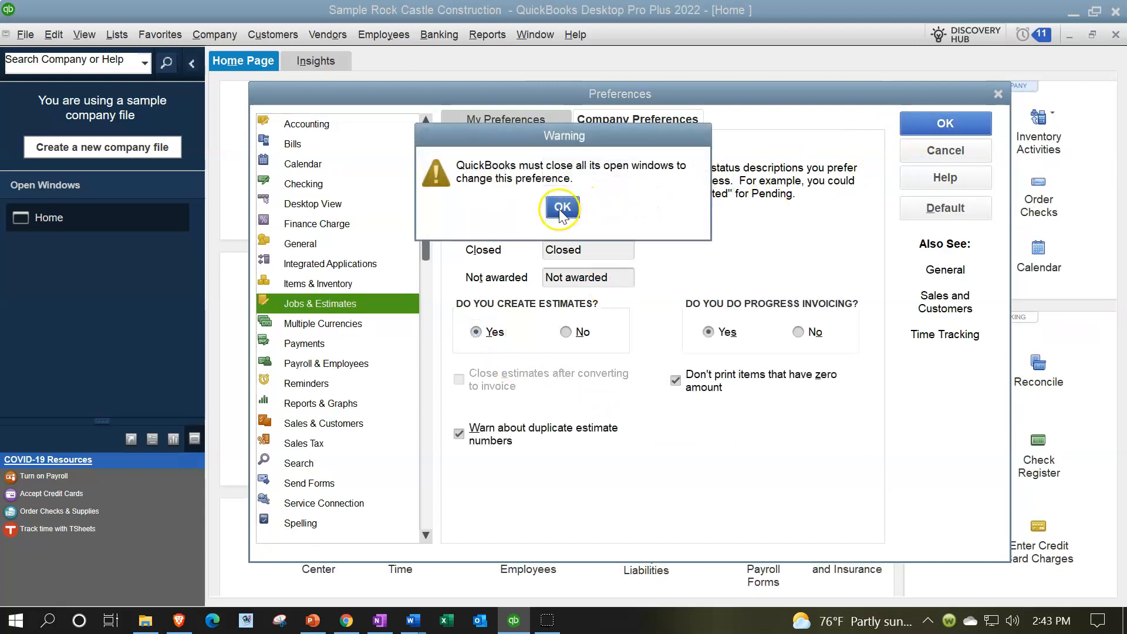
left_click(559, 214)
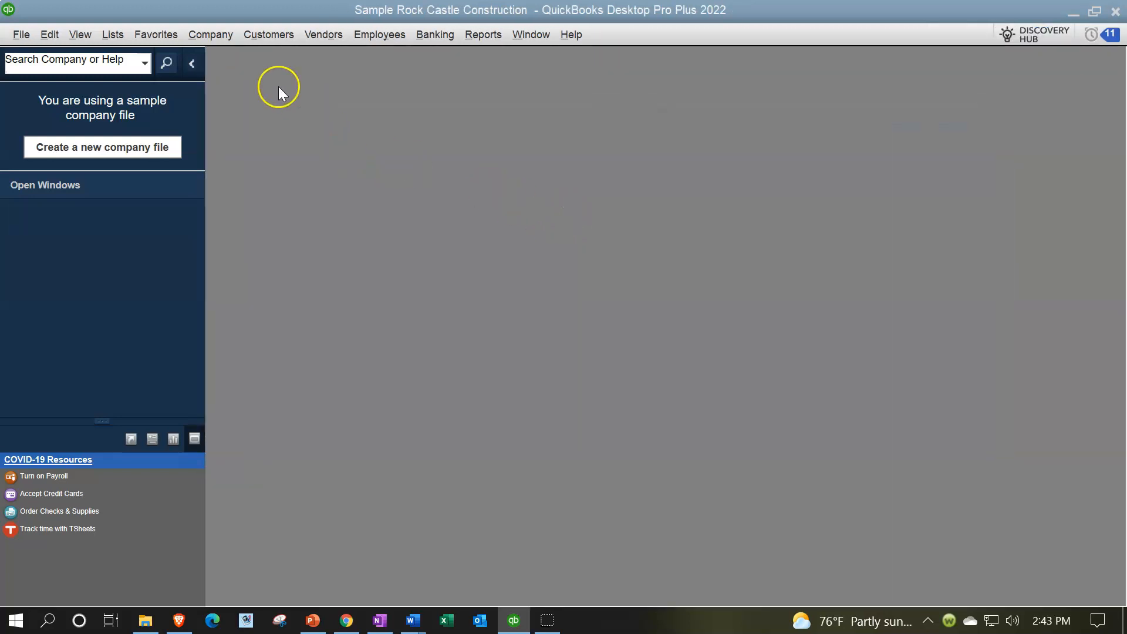
Reopen and maximize the Home page, and enlarge the left icon bar's lower area to show its section names
left_click(211, 34)
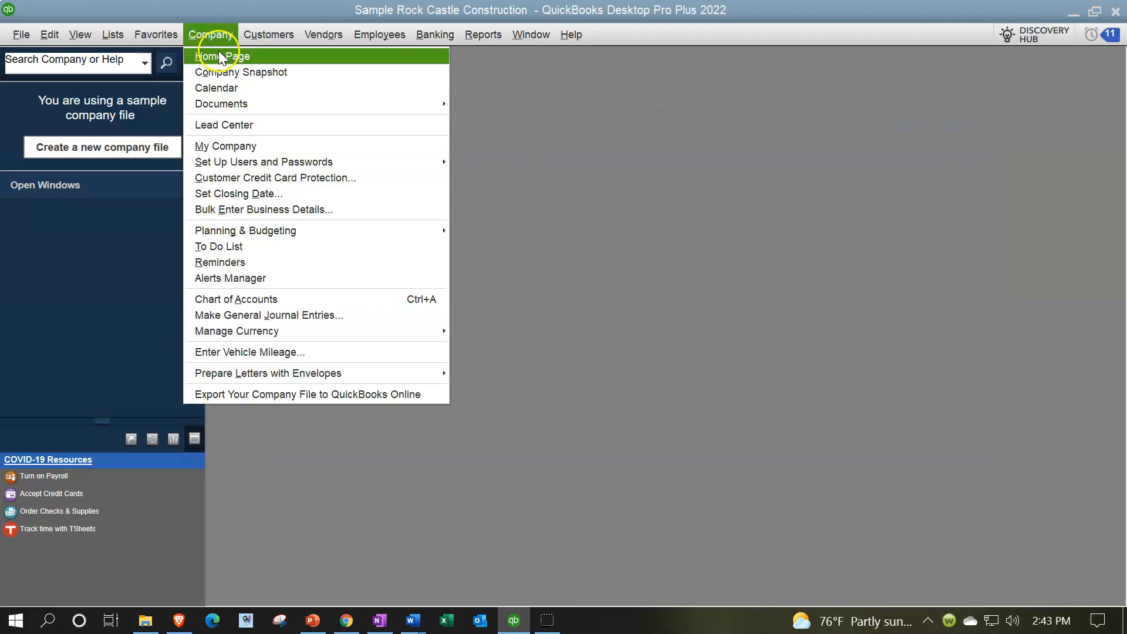
left_click(218, 50)
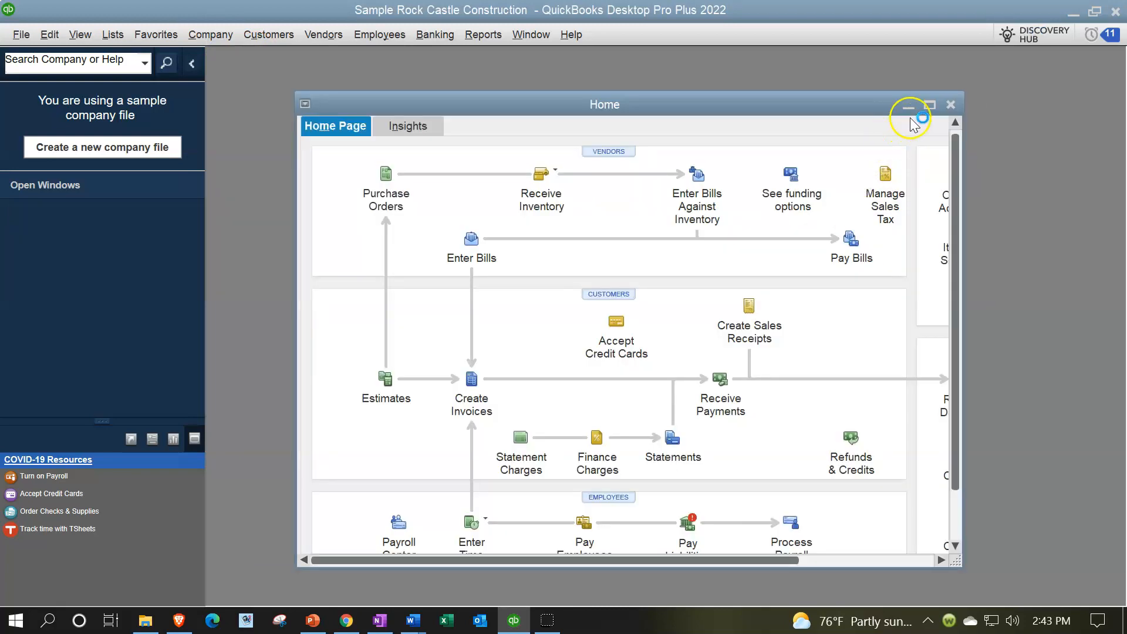
left_click(930, 106)
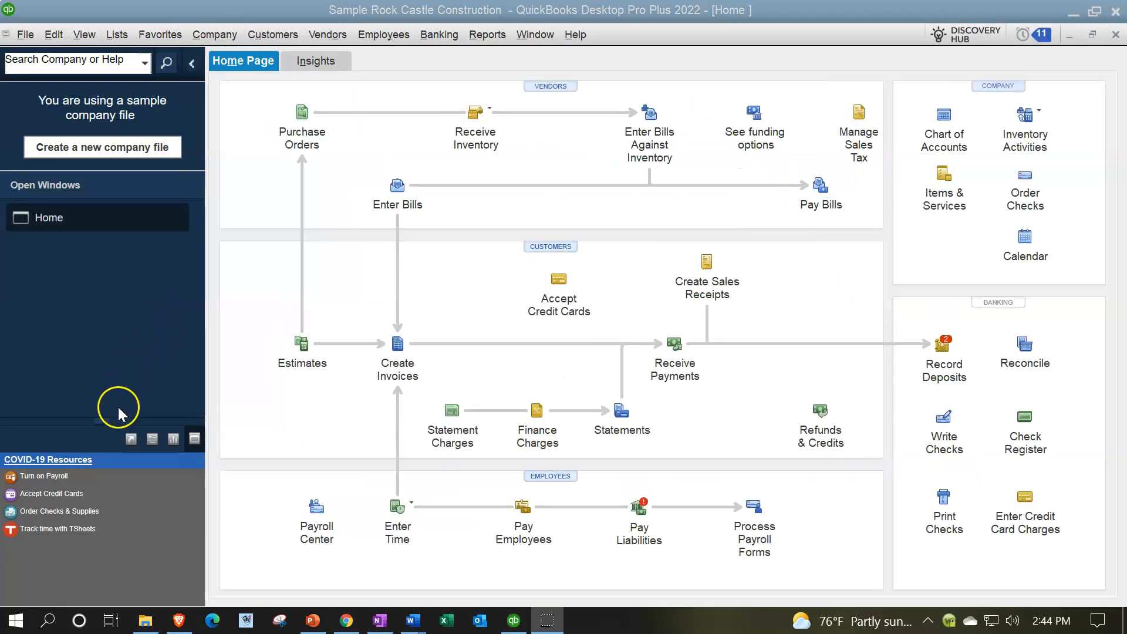
left_click_drag(104, 418, 83, 297)
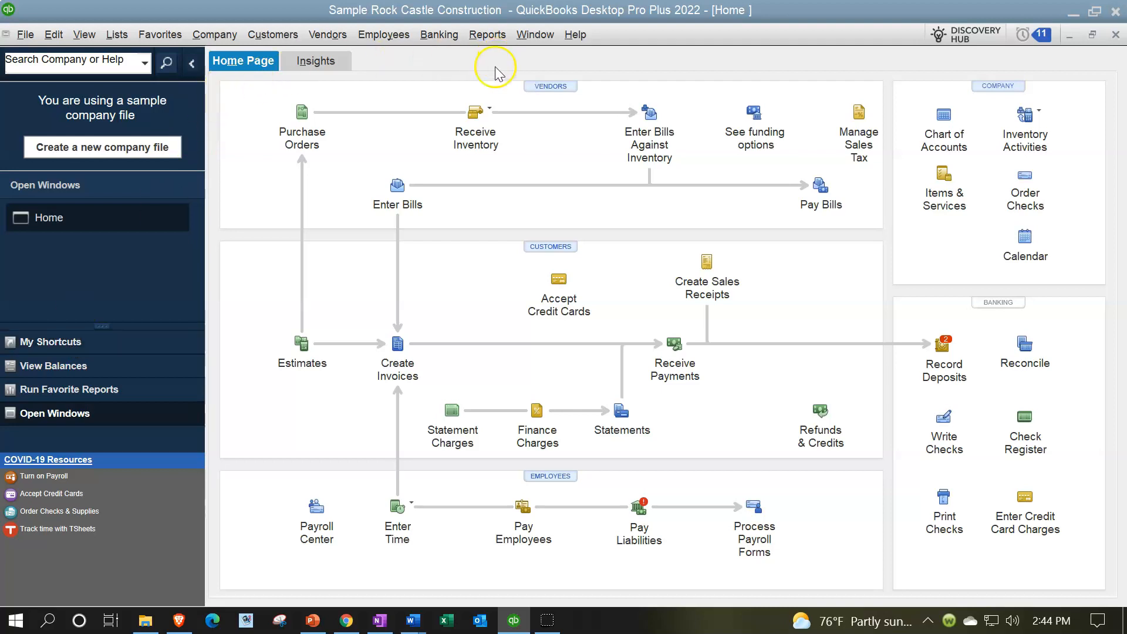
Try the Top Icon Bar layout and return to the Left Icon Bar
left_click(84, 36)
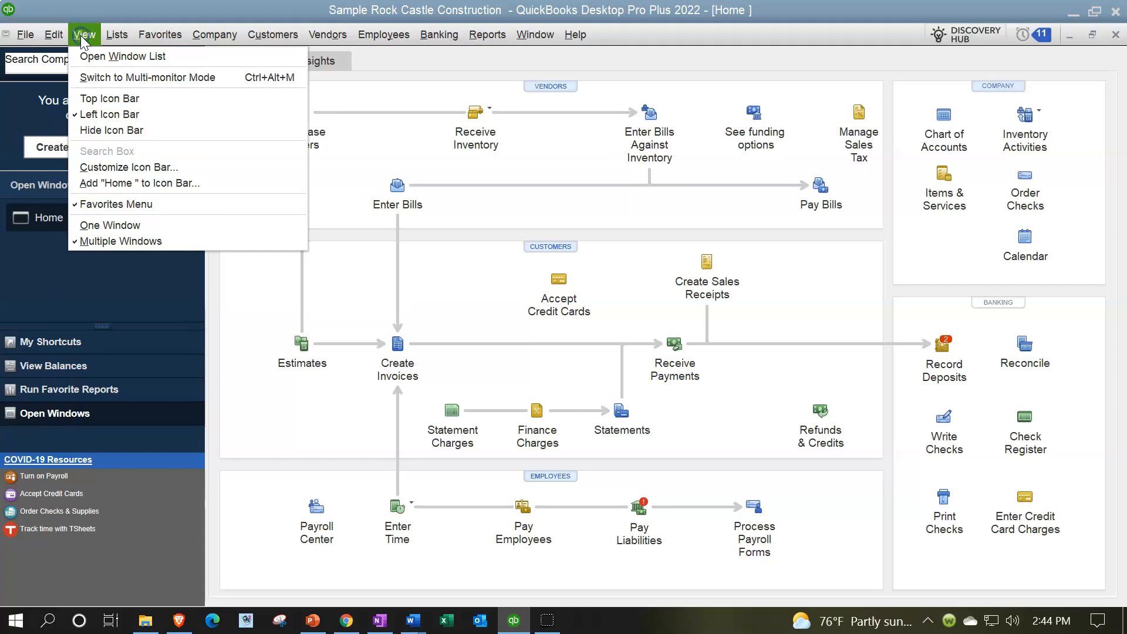
left_click(109, 98)
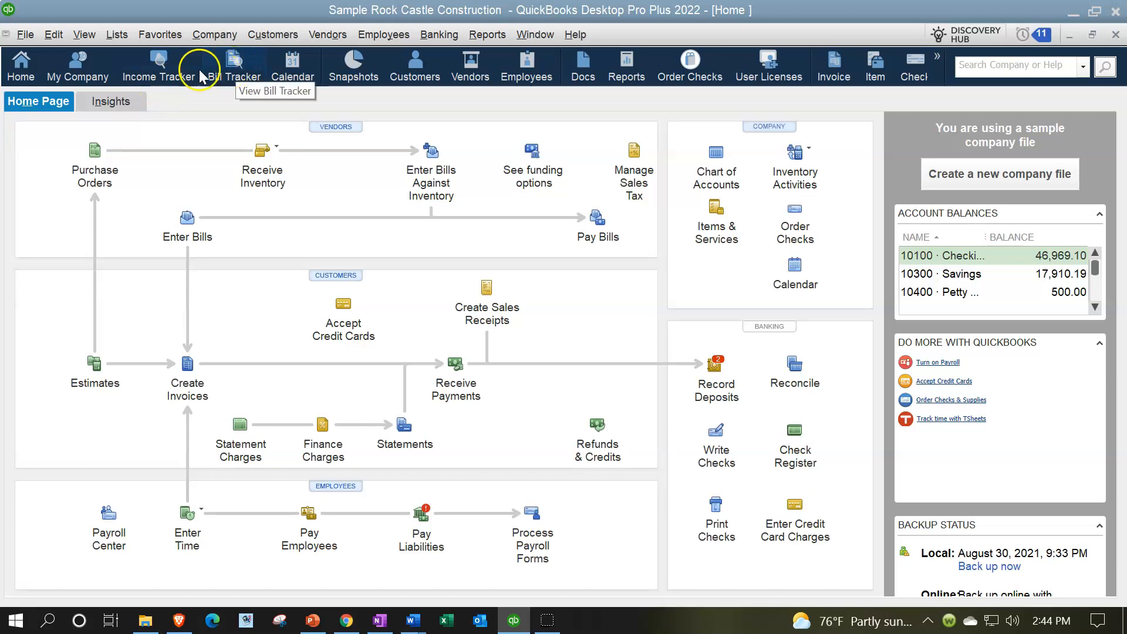
left_click(82, 36)
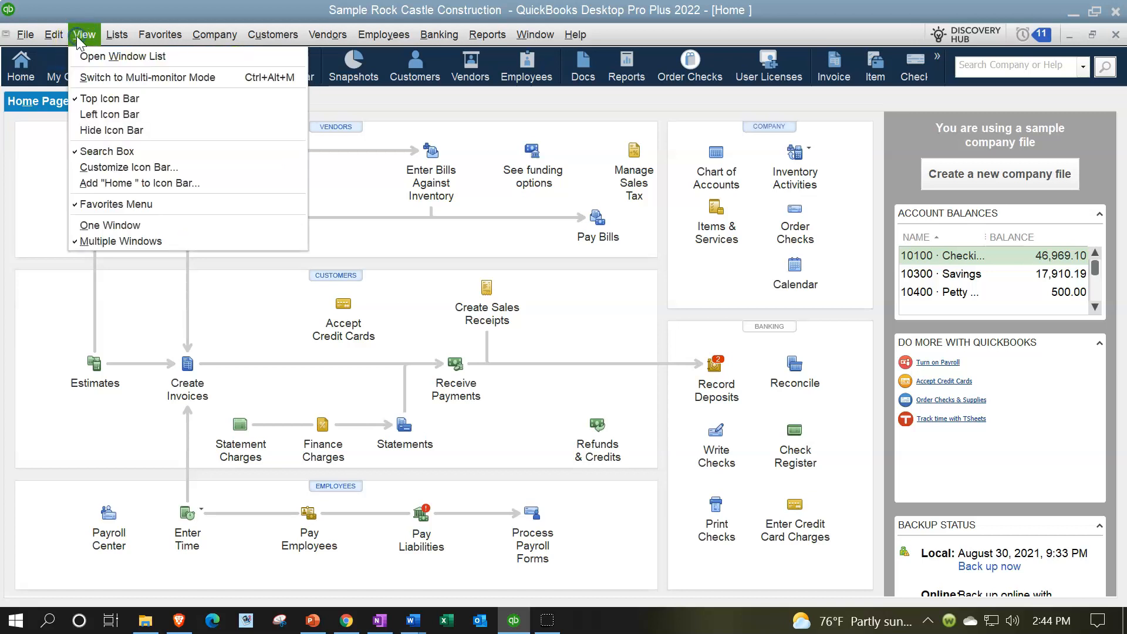
left_click(96, 115)
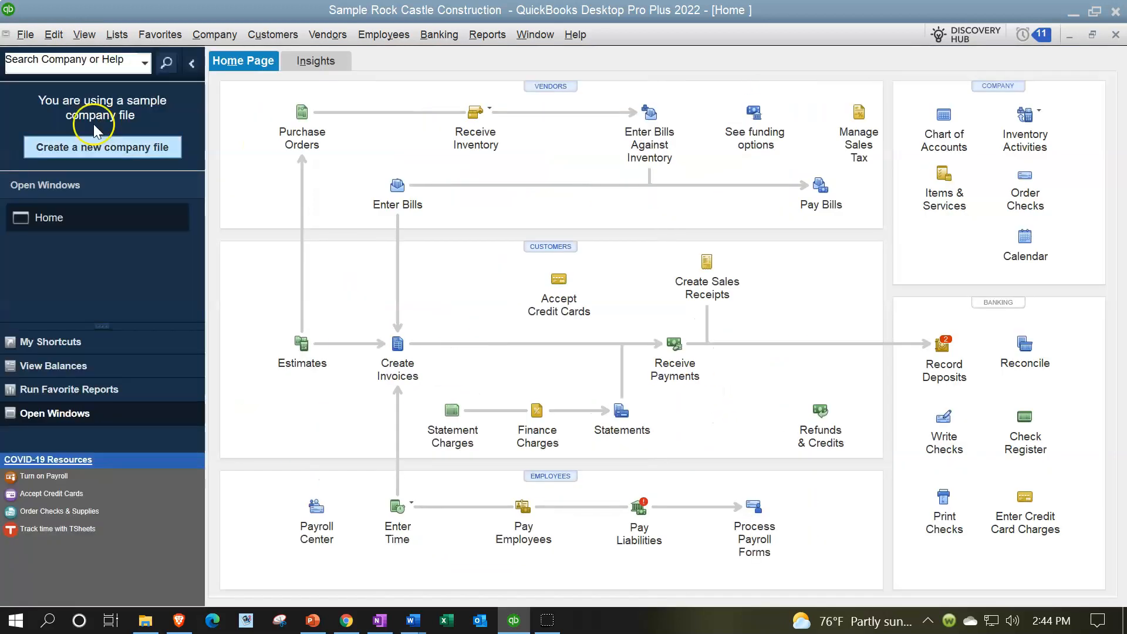
Show My Shortcuts in the left icon bar and open Customize Icon Bar, placing its dialog beside the shortcuts
left_click(77, 345)
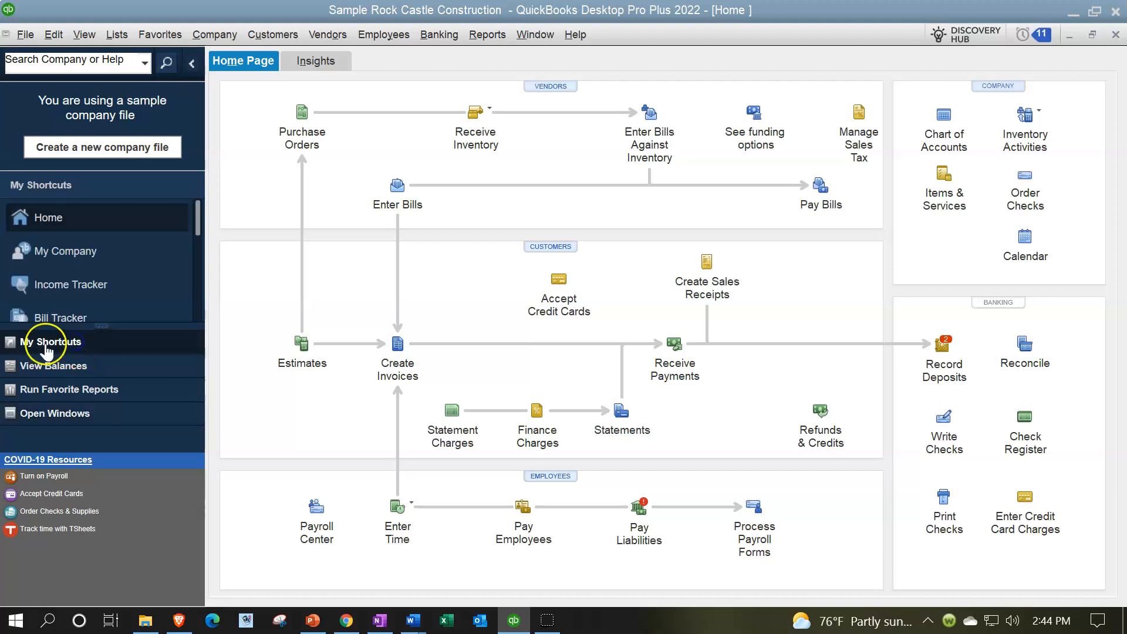
left_click(54, 37)
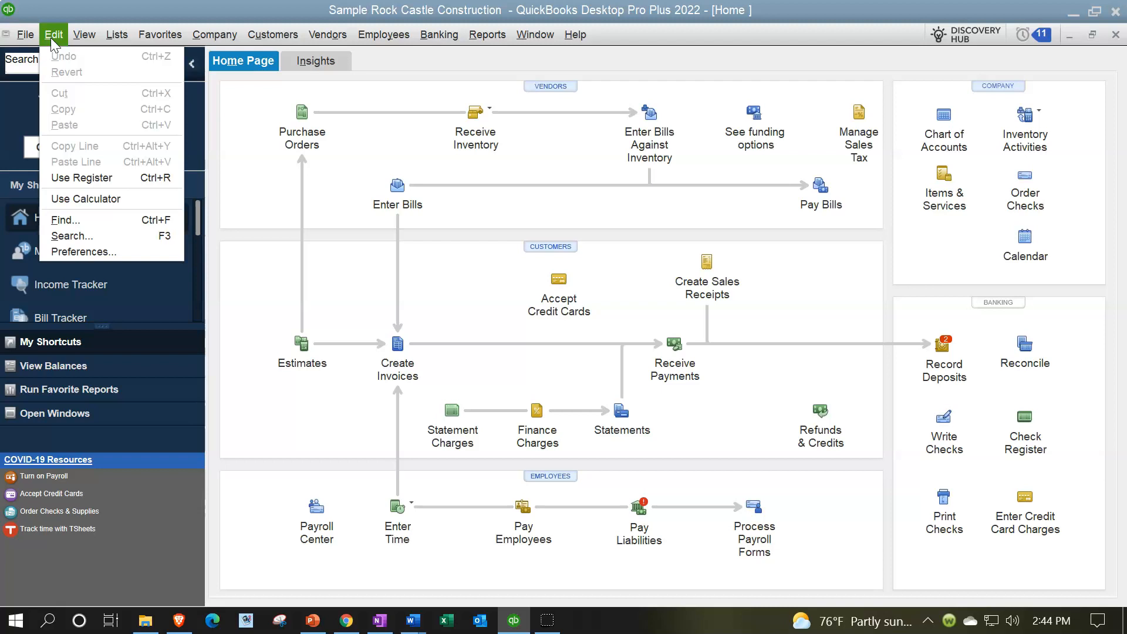
left_click(82, 36)
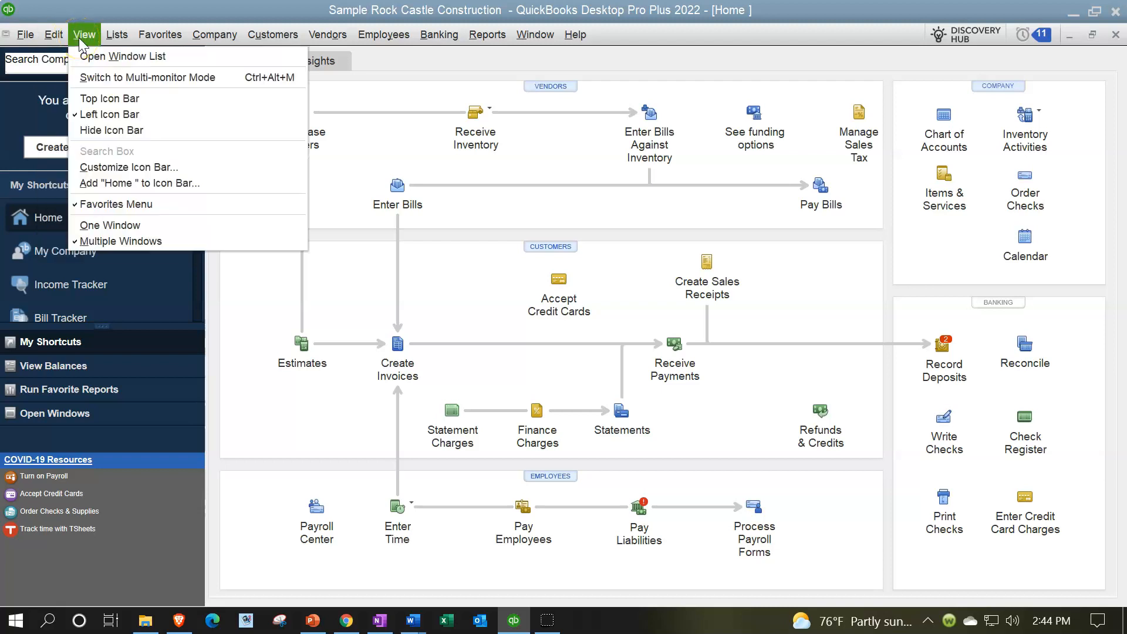
left_click(111, 182)
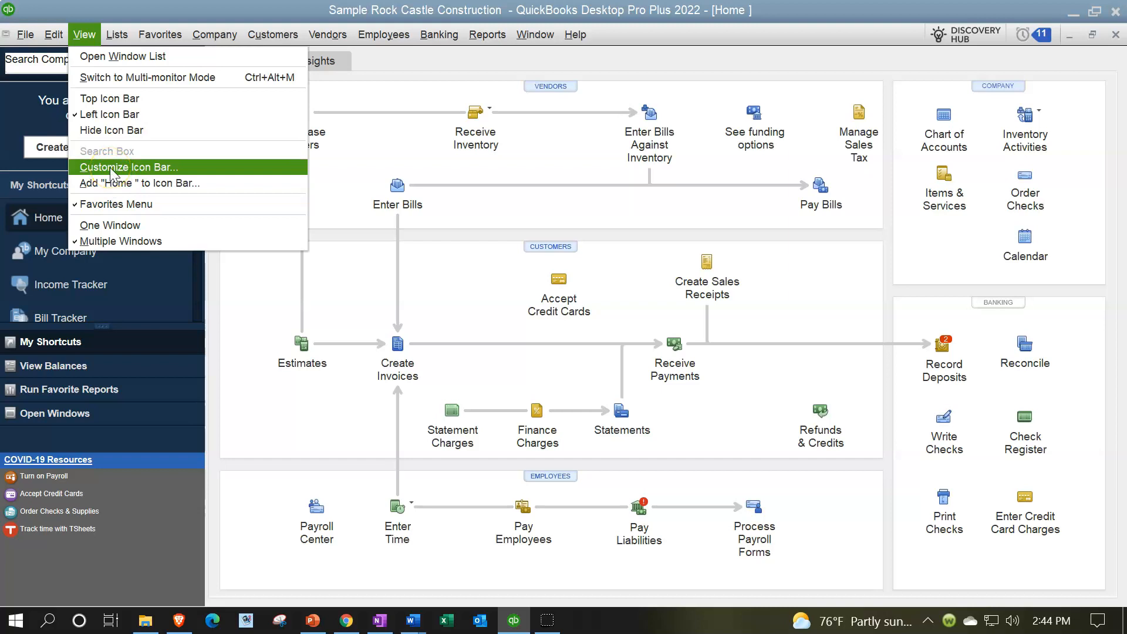
left_click(112, 169)
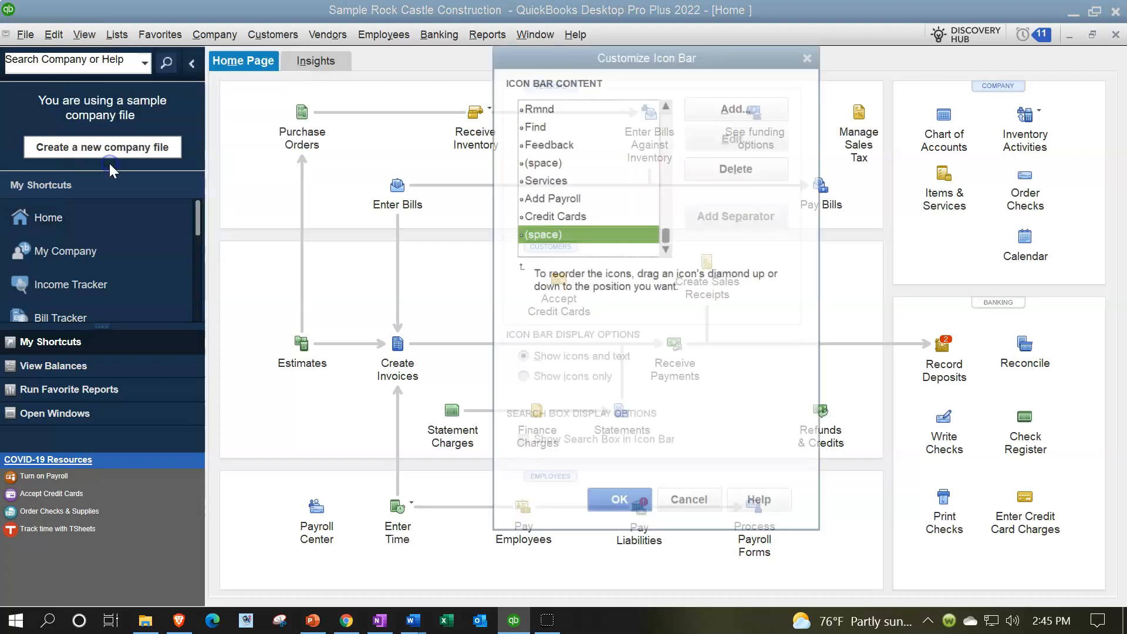
left_click_drag(547, 57, 285, 72)
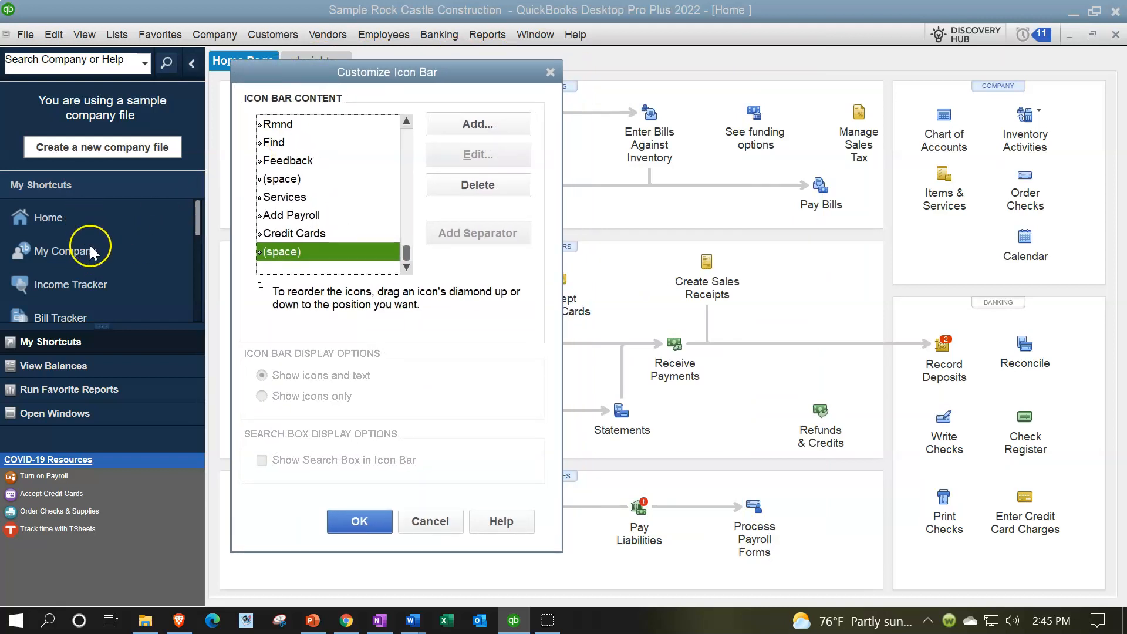
Look through the items available to add to the icon bar, and close the list without adding any
left_click(477, 124)
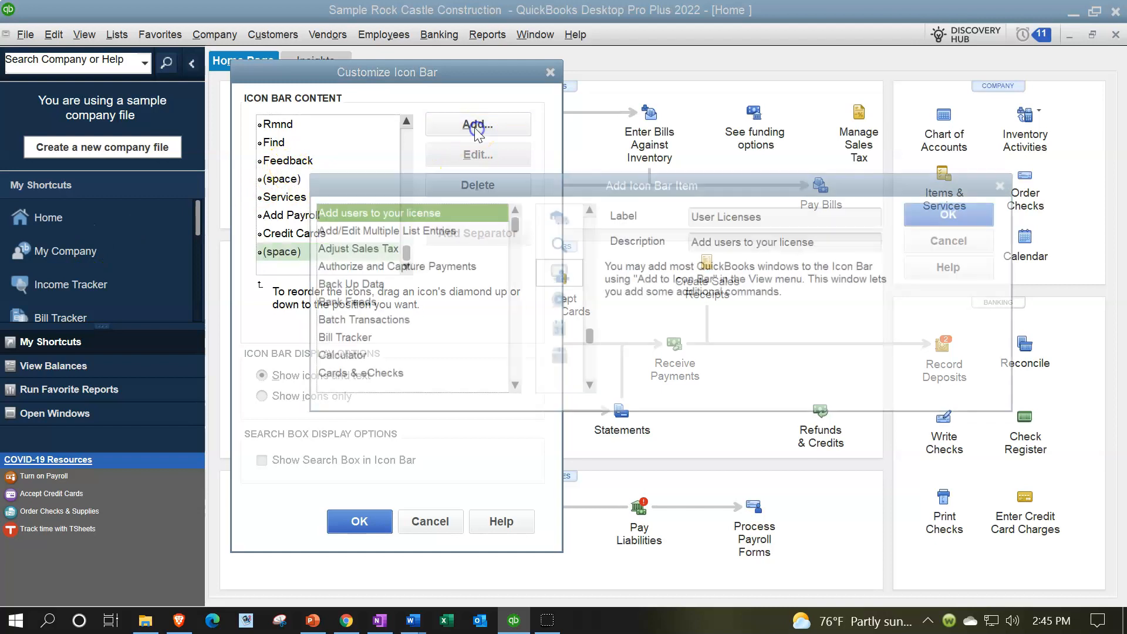
left_click_drag(492, 186, 565, 115)
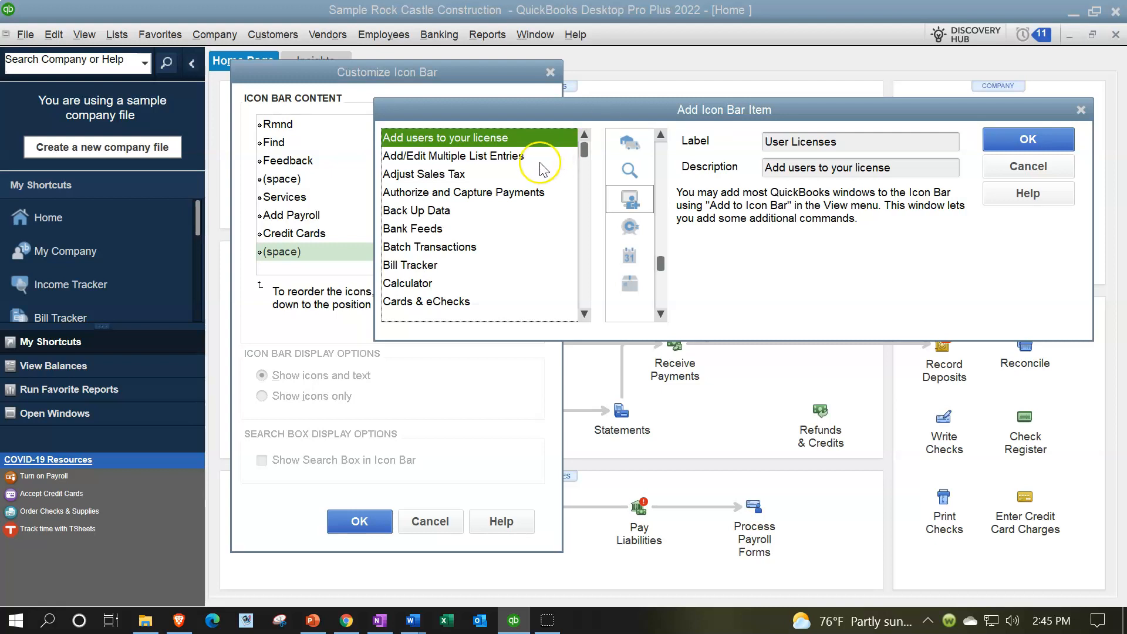
scroll(520, 195, "down", 10)
scroll(520, 194, "down", 8)
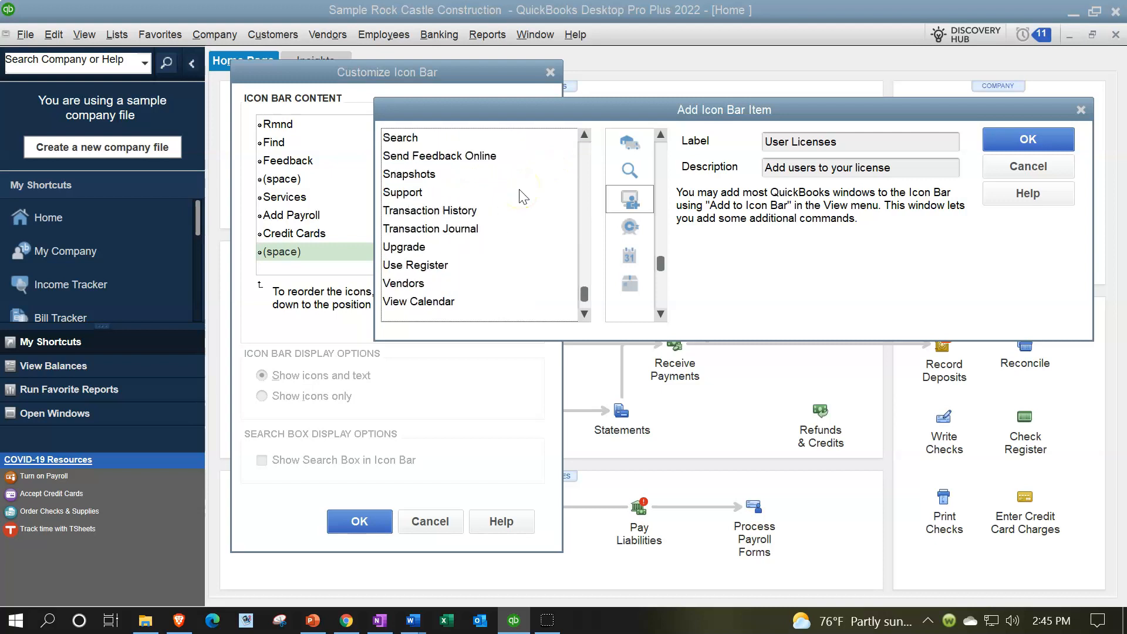
left_click(1080, 112)
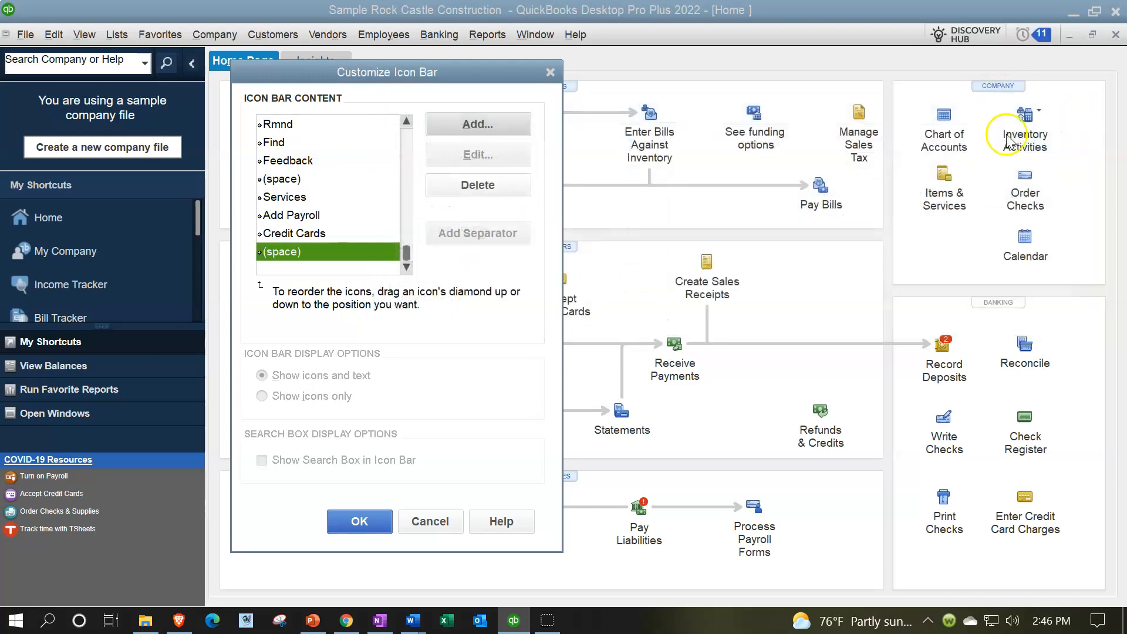
Delete the Home item from the icon bar content
scroll(299, 199, "up", 10)
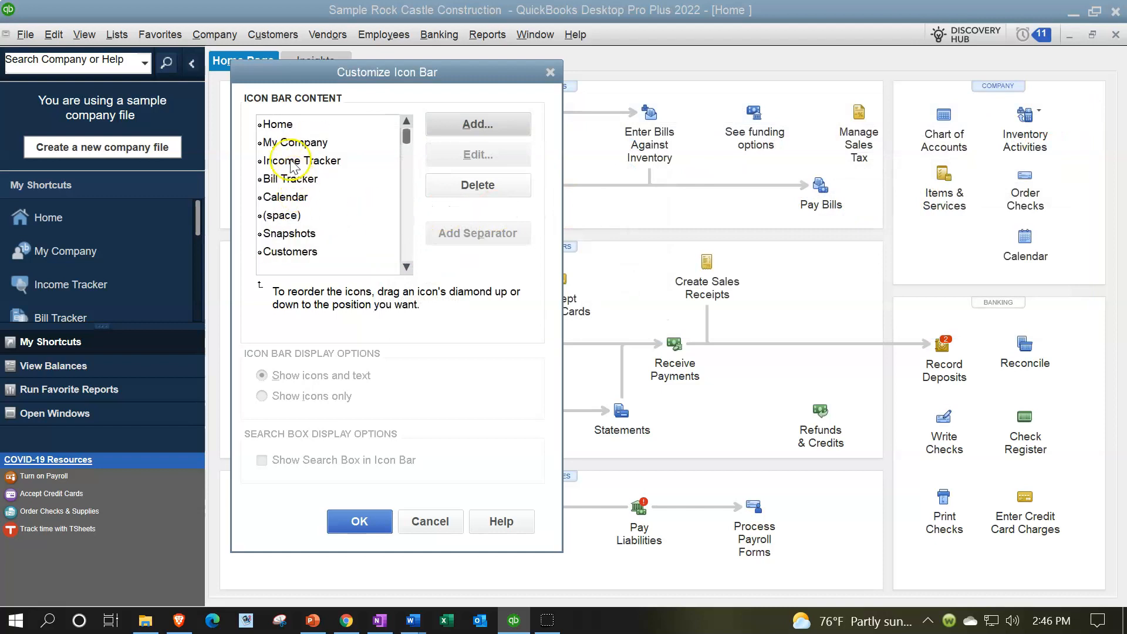
left_click(284, 125)
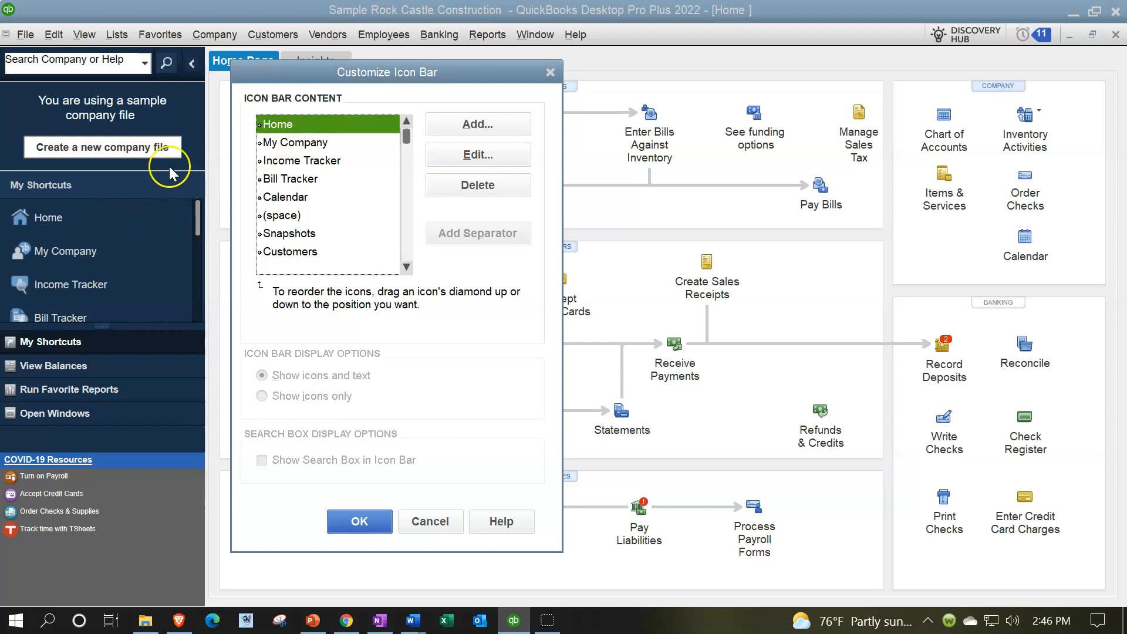
left_click(460, 186)
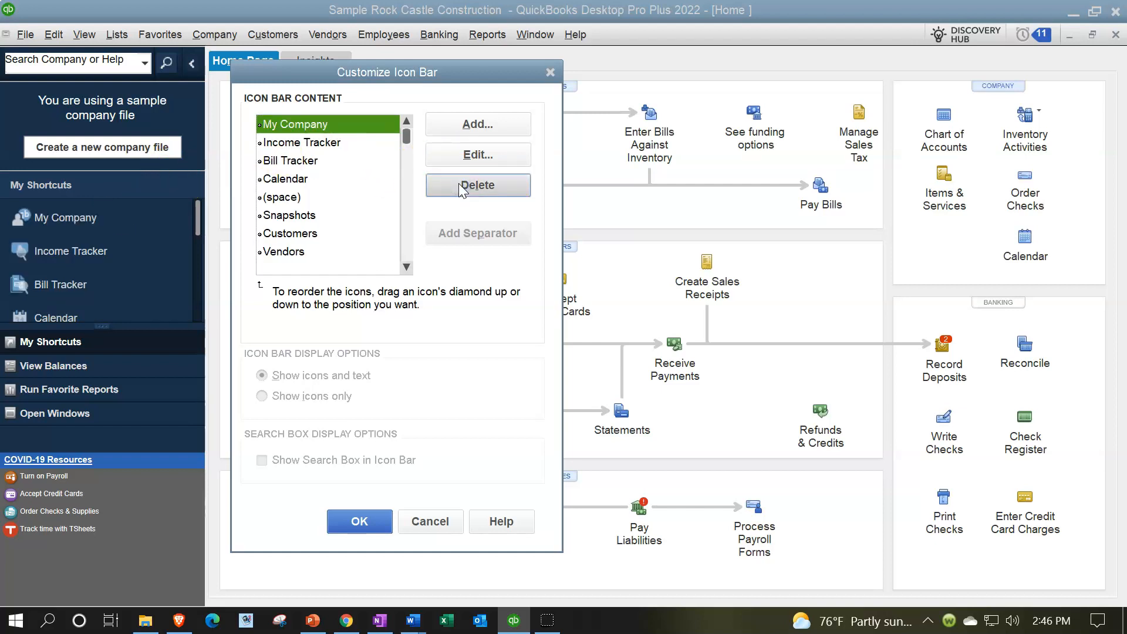
Delete the Calendar item and the space below it from the icon bar content
left_click(320, 144)
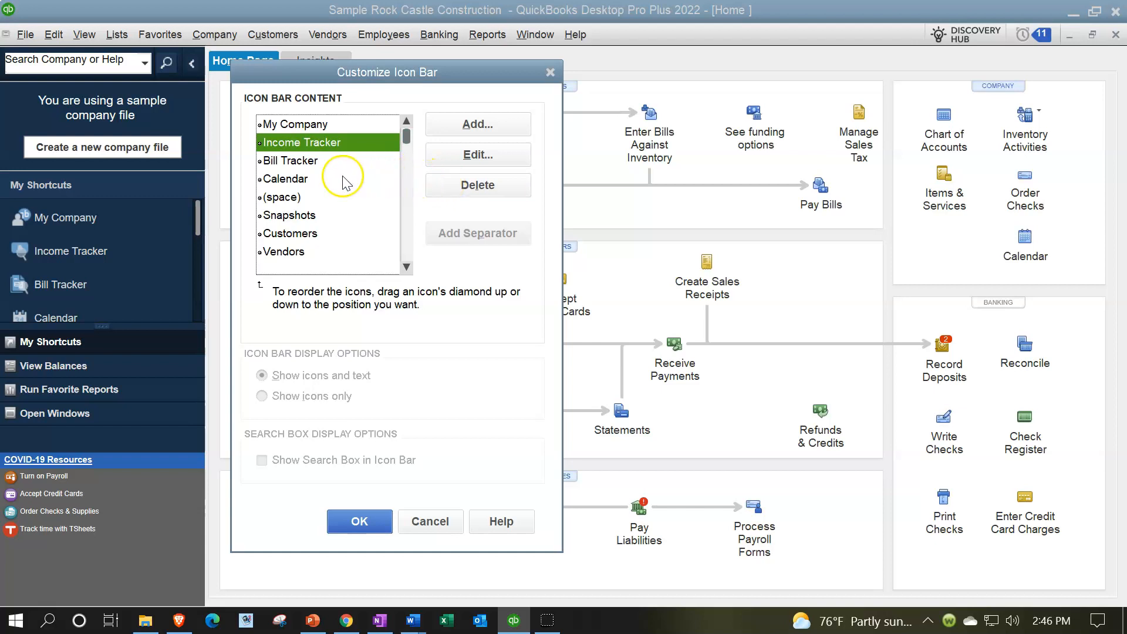
left_click(314, 160)
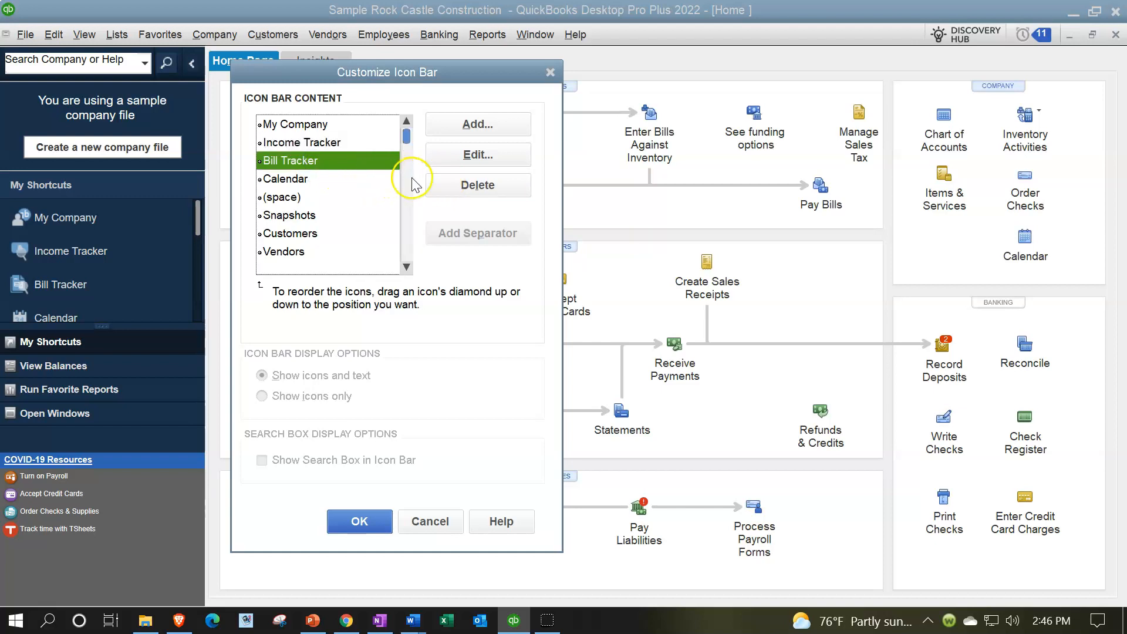
left_click(298, 178)
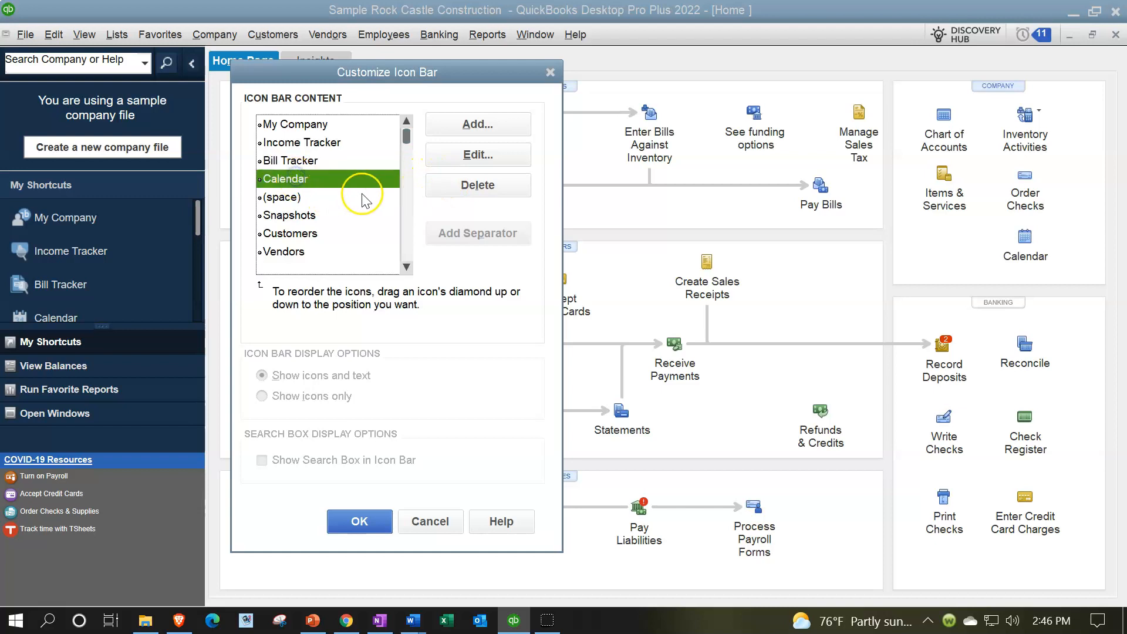
left_click(438, 193)
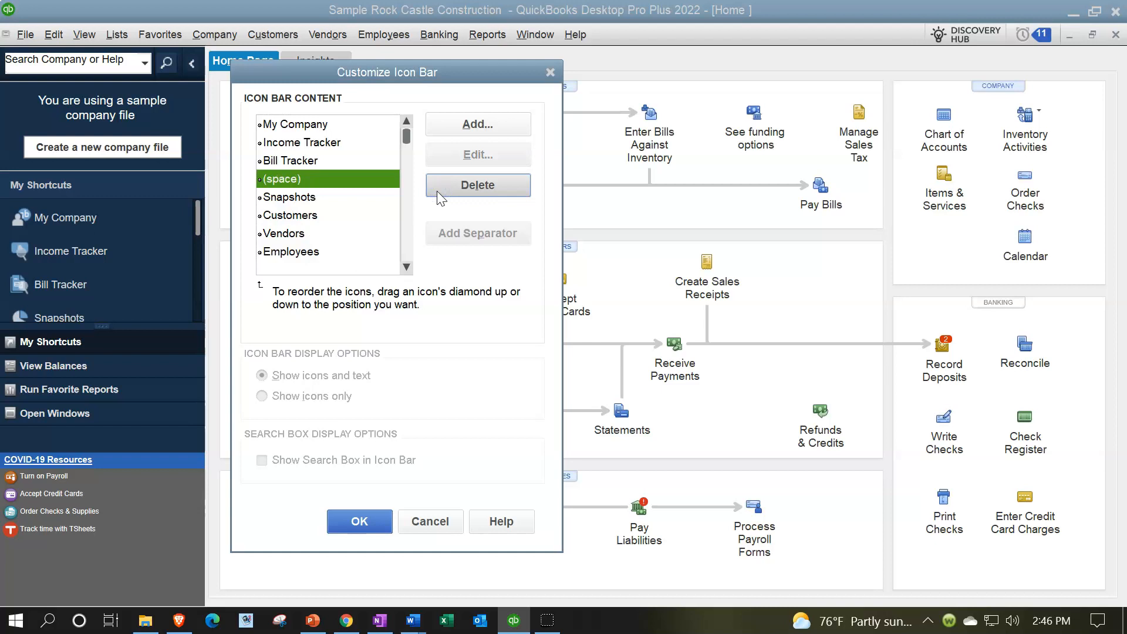
left_click(436, 191)
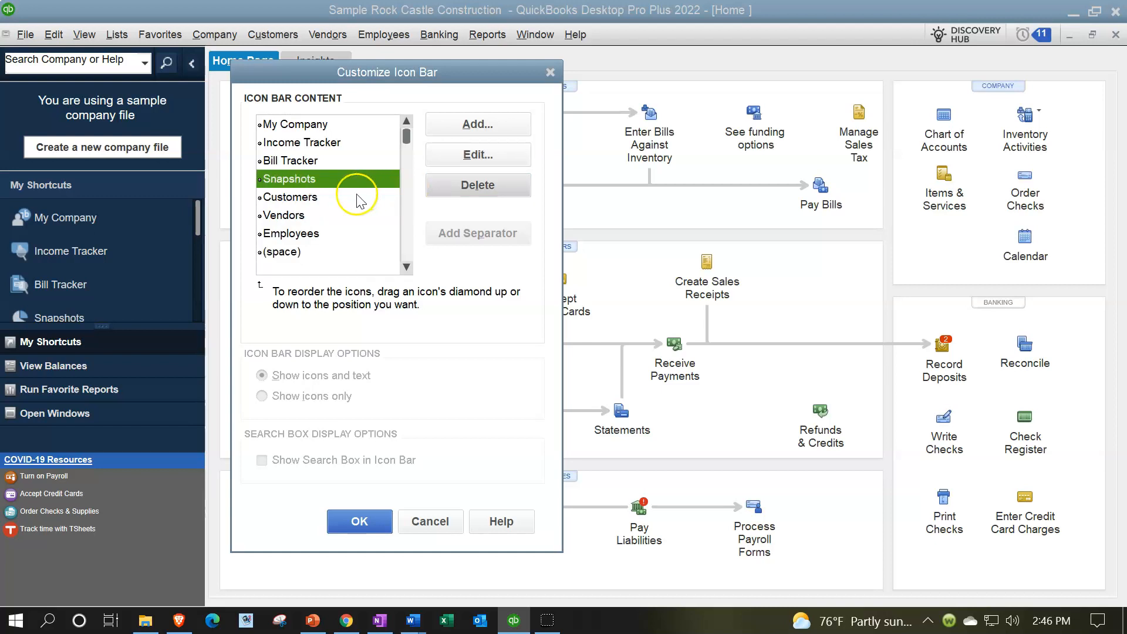
Delete the Customers, Vendors and Employees items and the space below them from the icon bar content
left_click(325, 195)
left_click(344, 199)
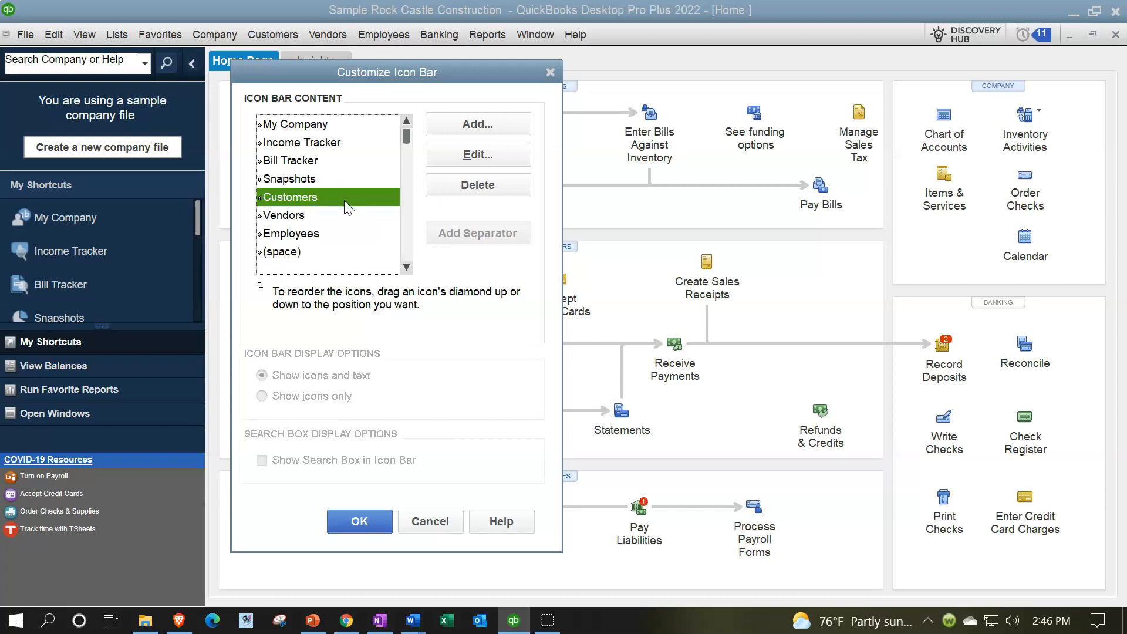
left_click(399, 144)
left_click(439, 186)
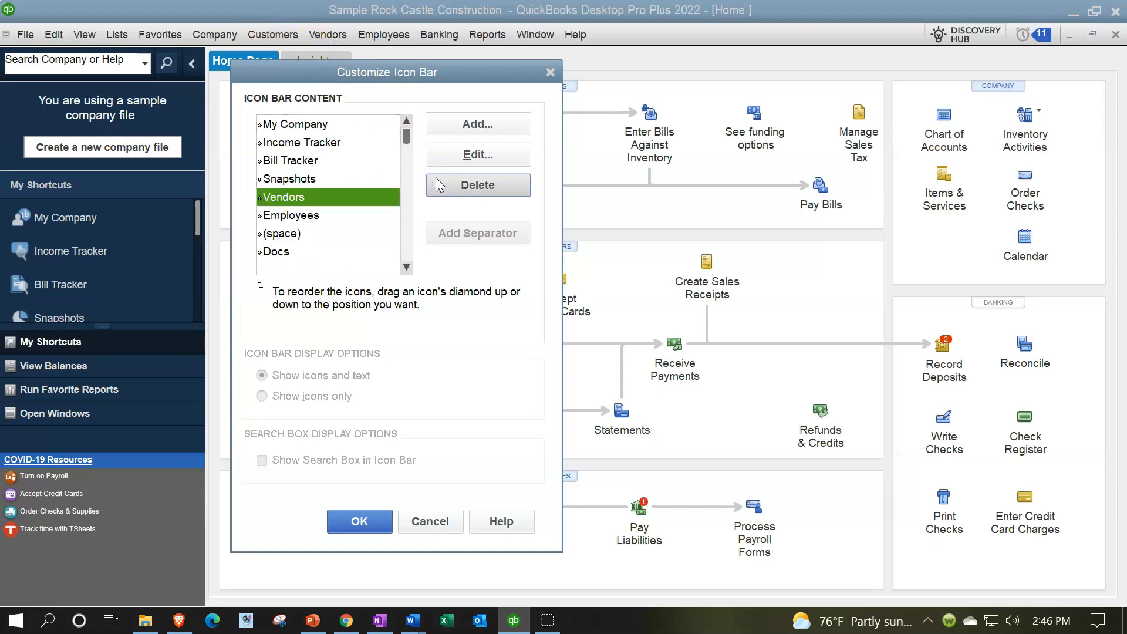
left_click(438, 183)
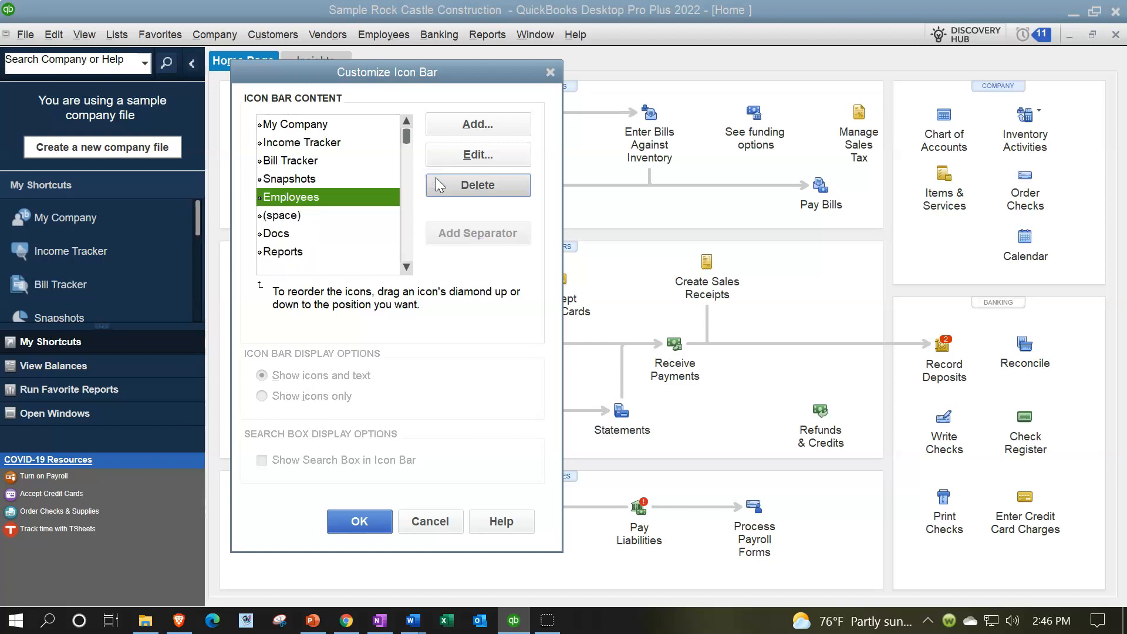
left_click(453, 184)
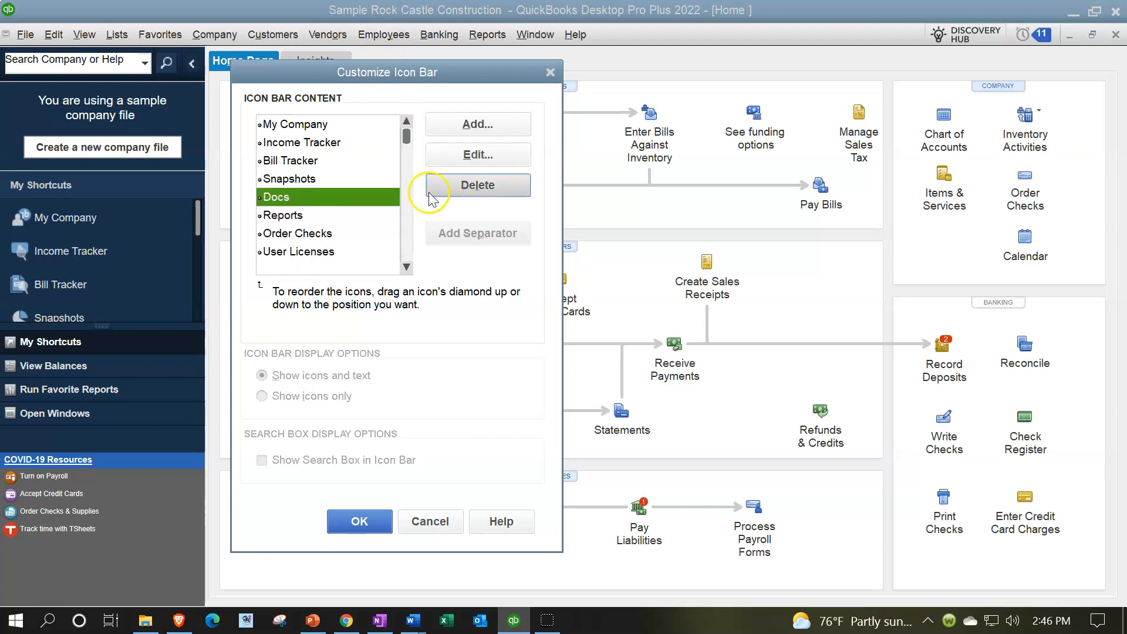
Delete Reports, Order Checks, User Licenses and the space below them from the icon bar content, keeping Docs
left_click(295, 216)
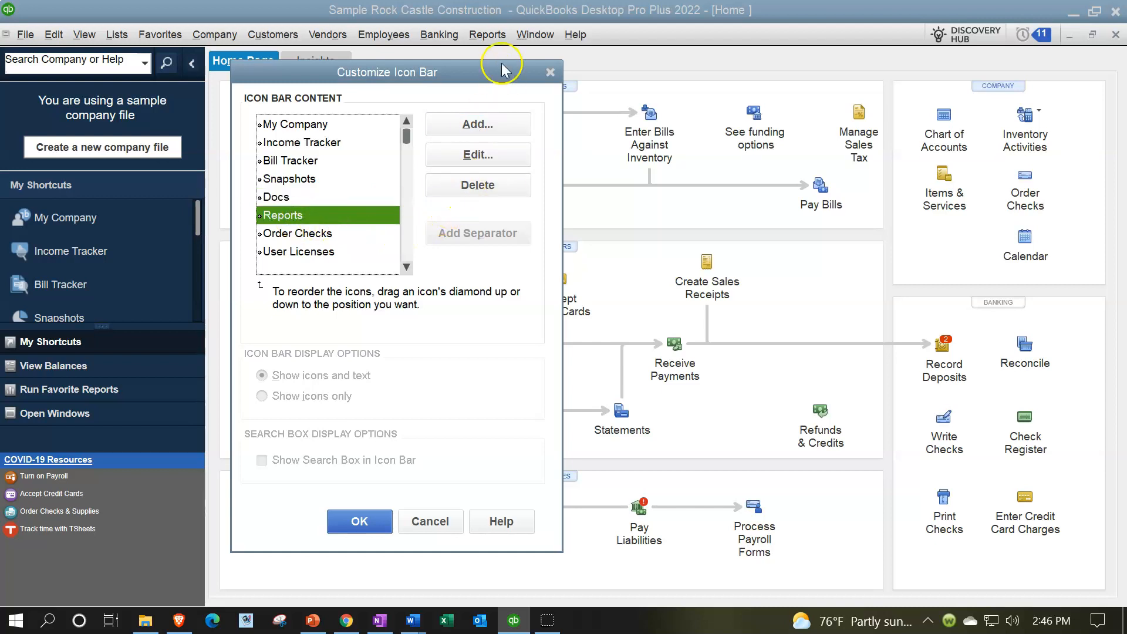
left_click(480, 185)
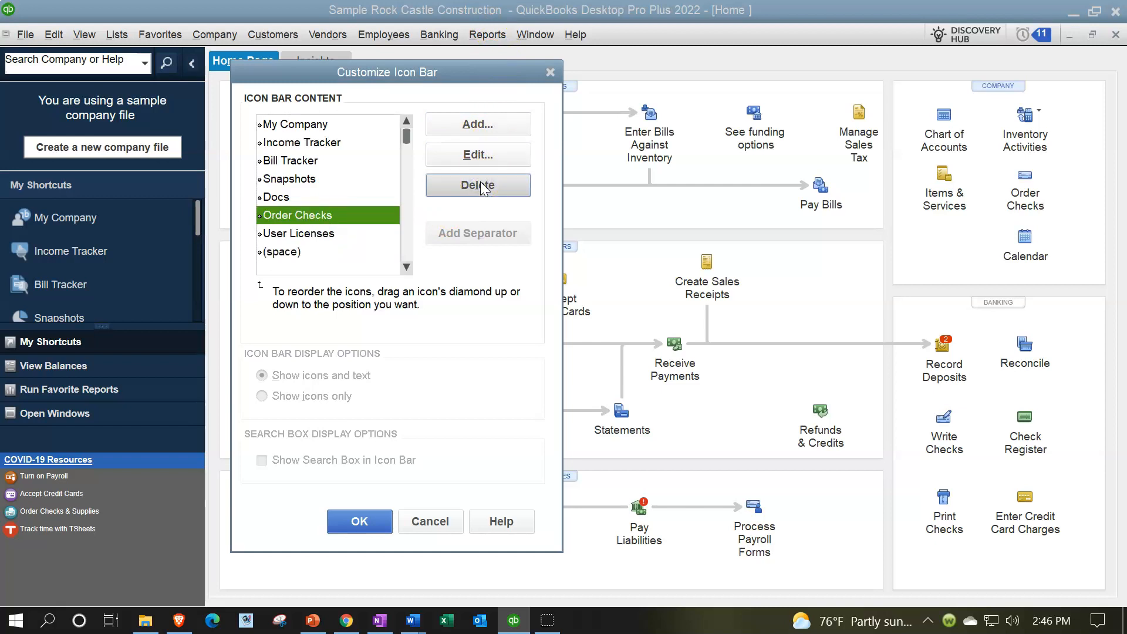
left_click(480, 185)
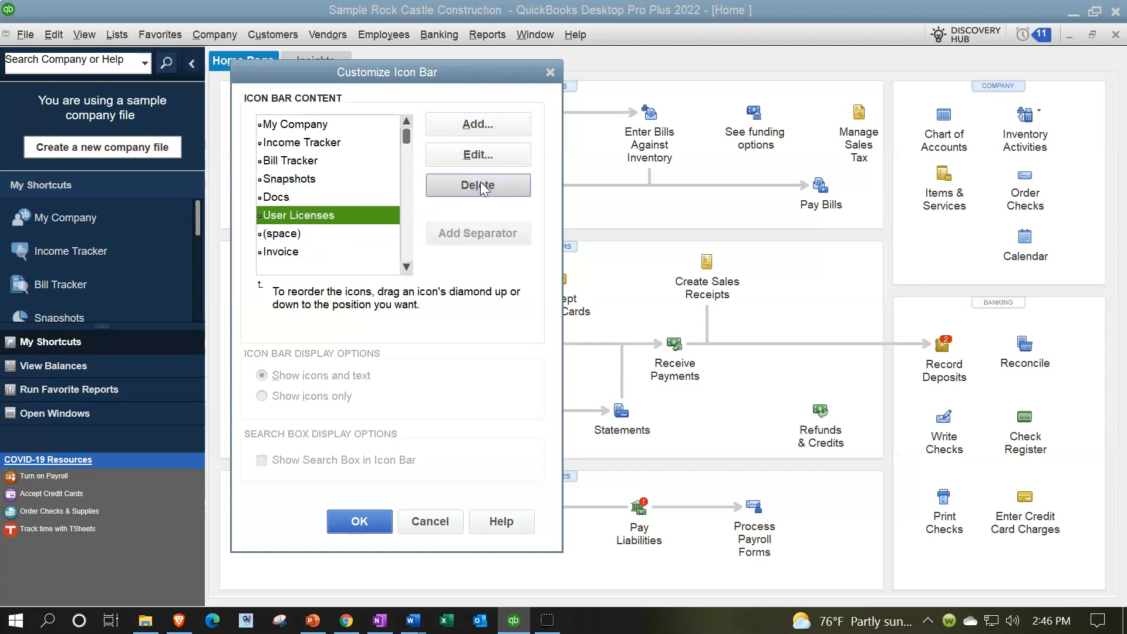
left_click(480, 185)
left_click(480, 186)
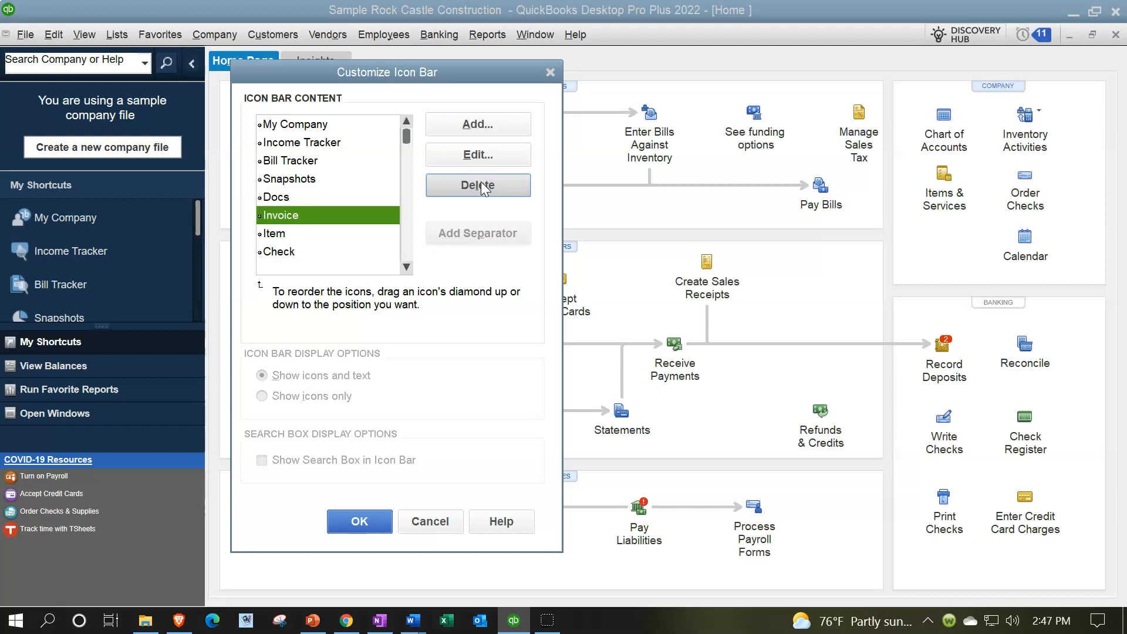
Delete the Invoice, Item, Check, Bill, Reg and Accnt items from the icon bar content
left_click(480, 186)
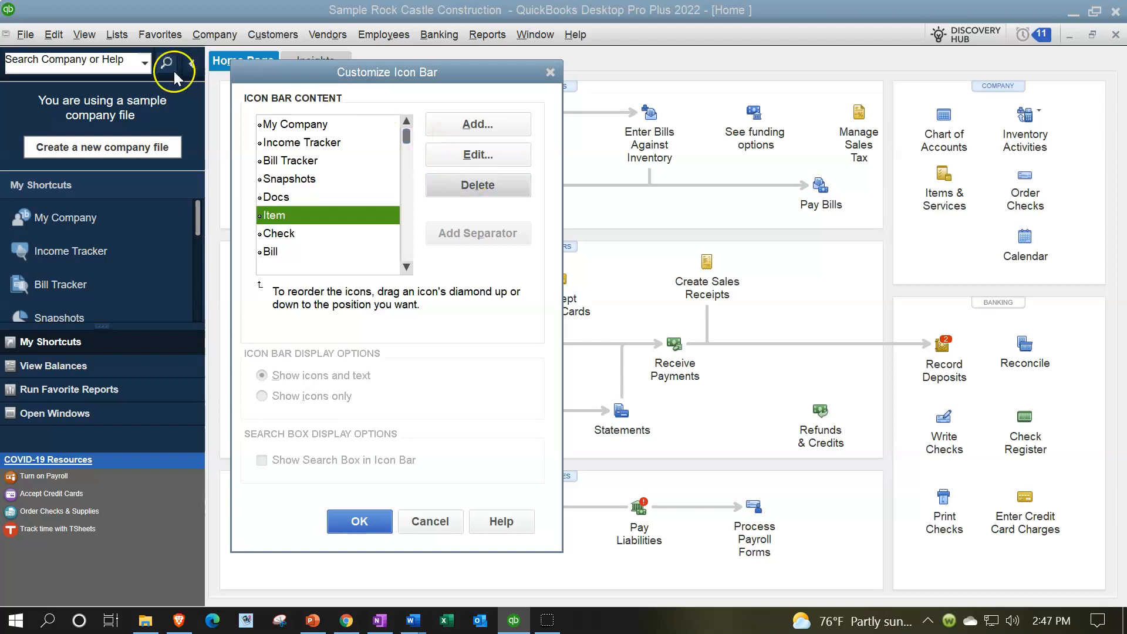
left_click(470, 191)
left_click(469, 186)
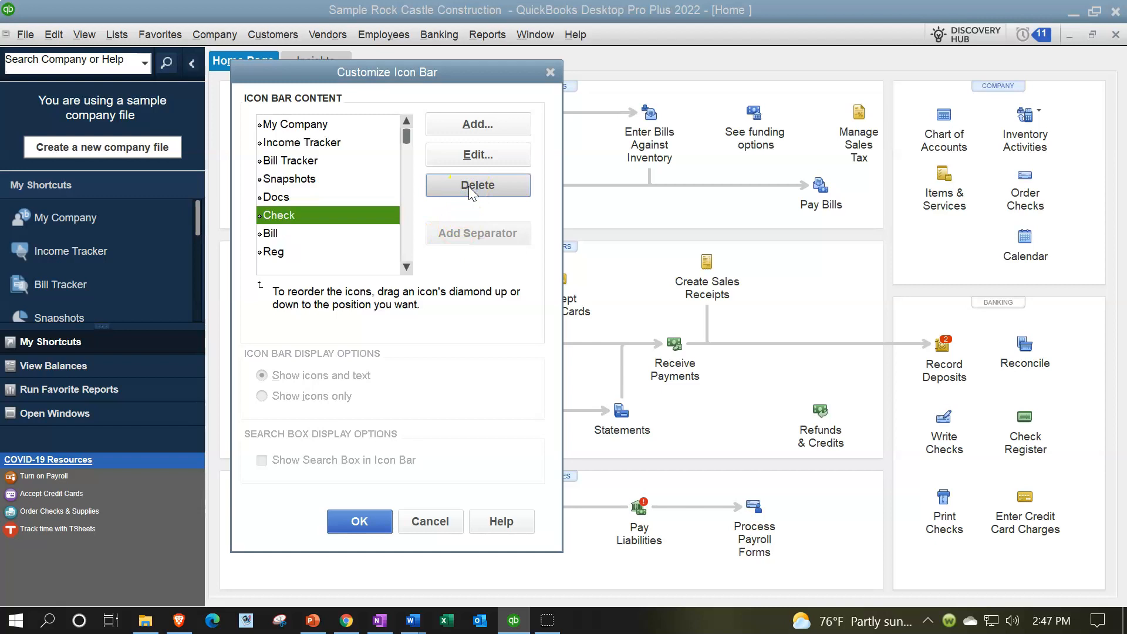
left_click(468, 186)
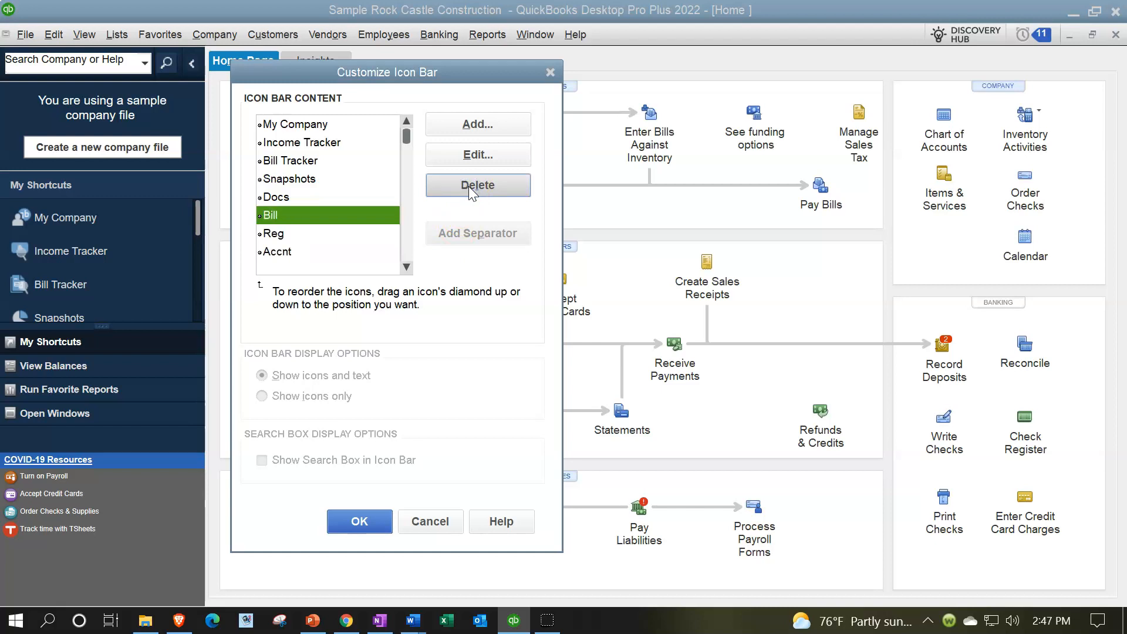
left_click(468, 185)
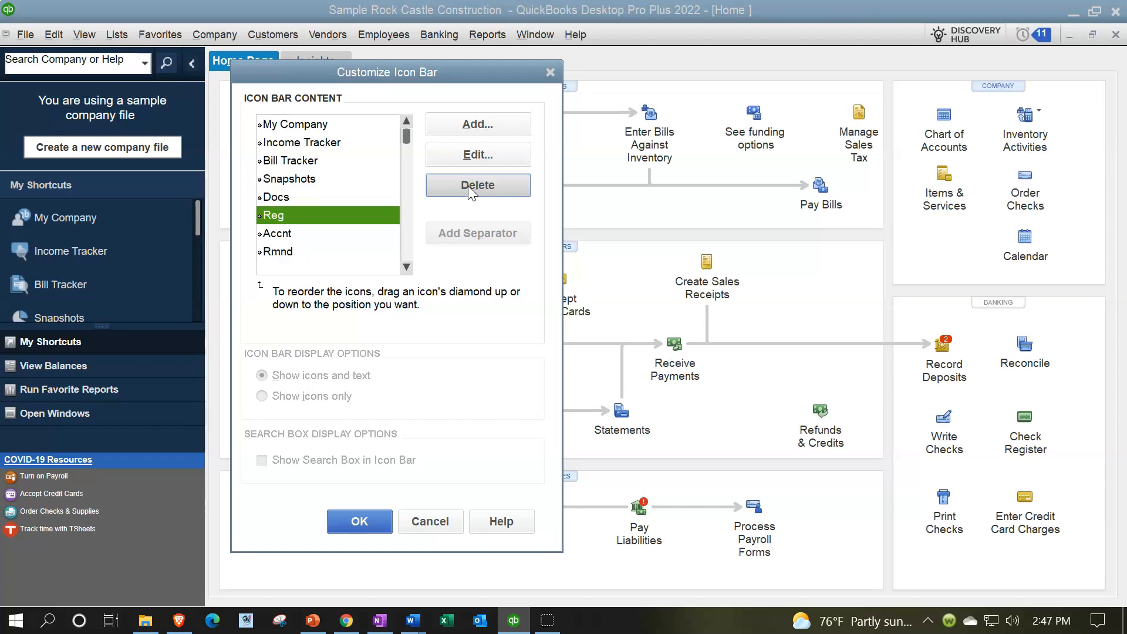
left_click(467, 185)
left_click(467, 186)
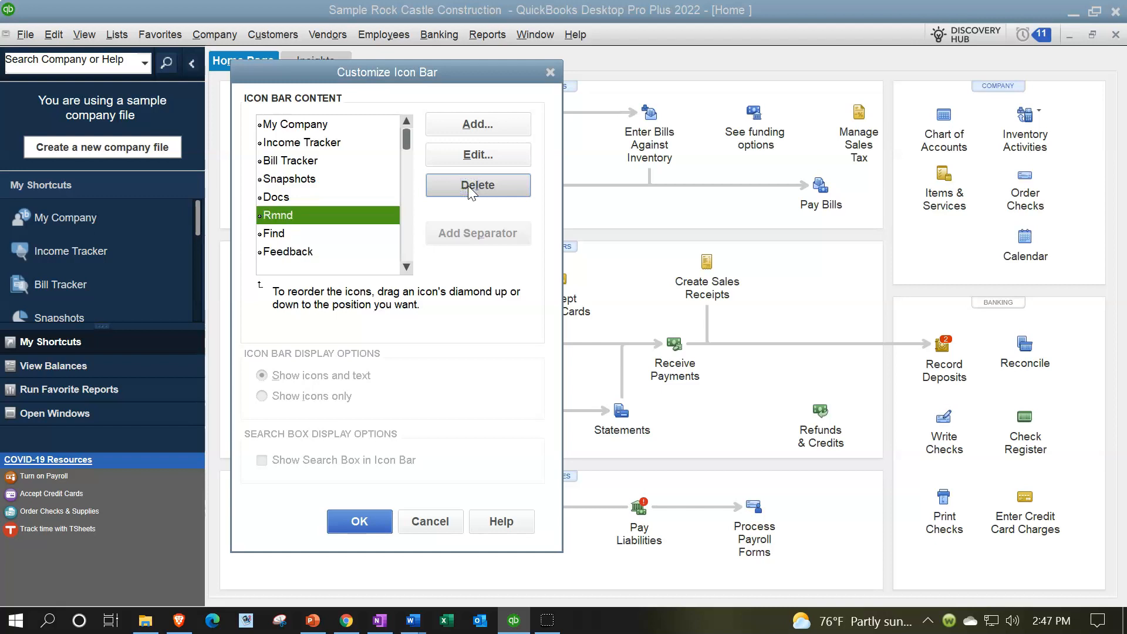
Delete Feedback, Services, Add Payroll, Credit Cards and the remaining spaces from the icon bar content, keeping Rmnd and Find
left_click(317, 233)
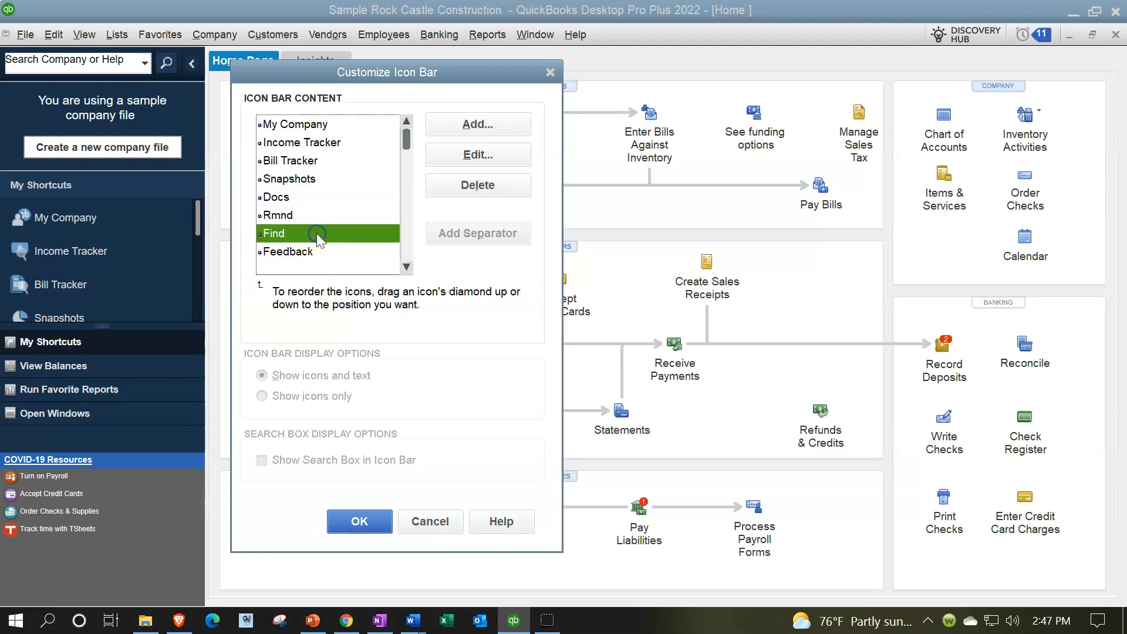
scroll(331, 244, "down", 1)
left_click(310, 198)
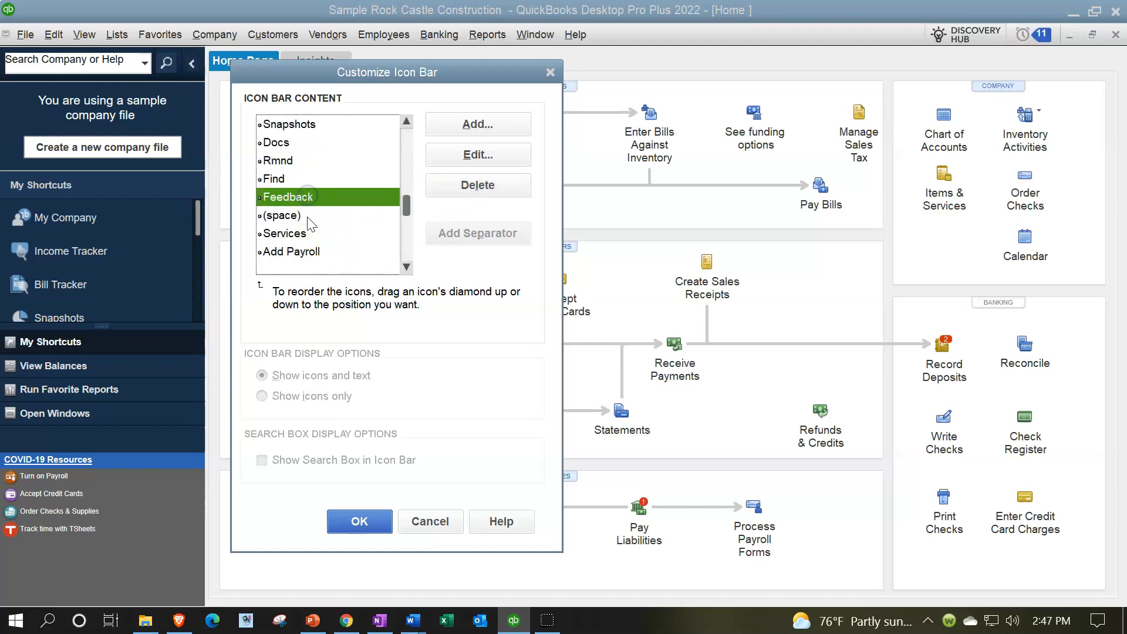
left_click(432, 186)
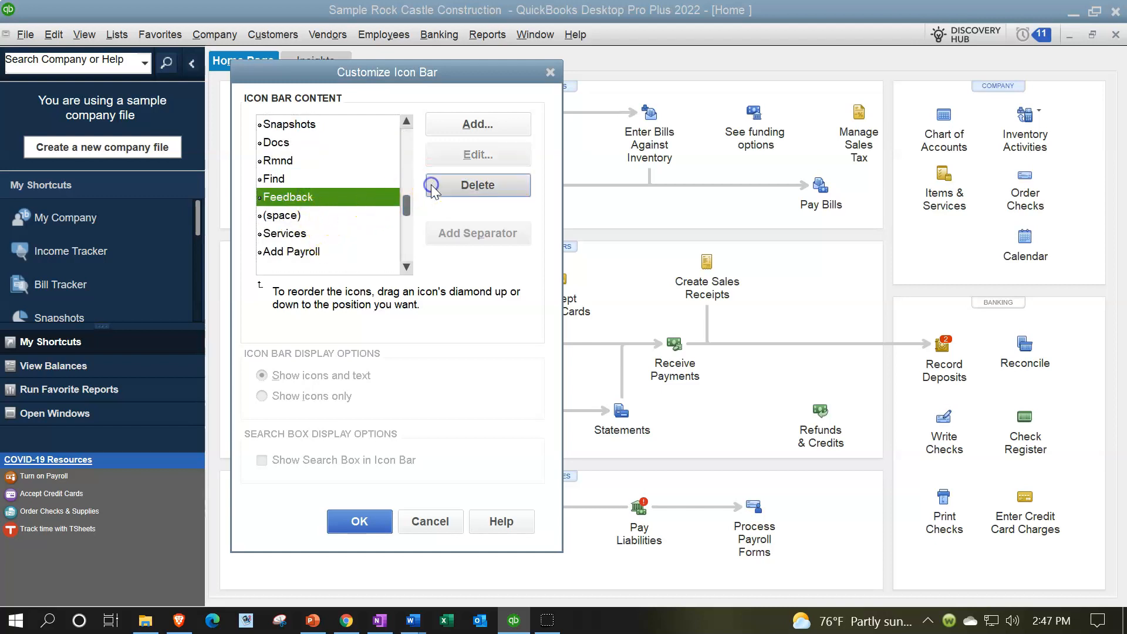
left_click(431, 185)
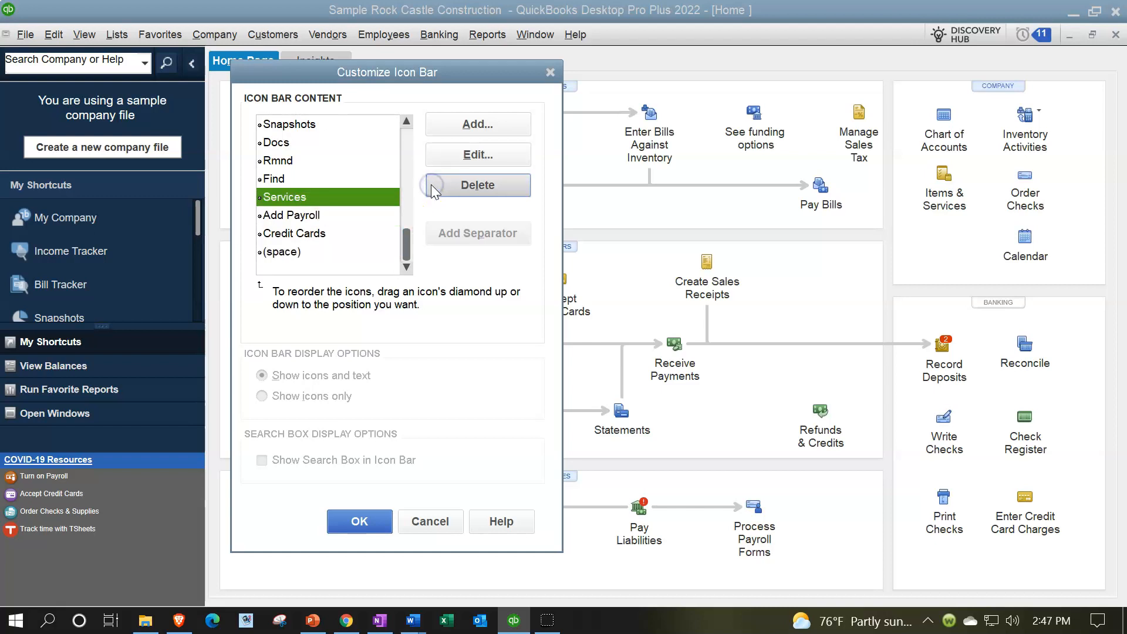
left_click(432, 184)
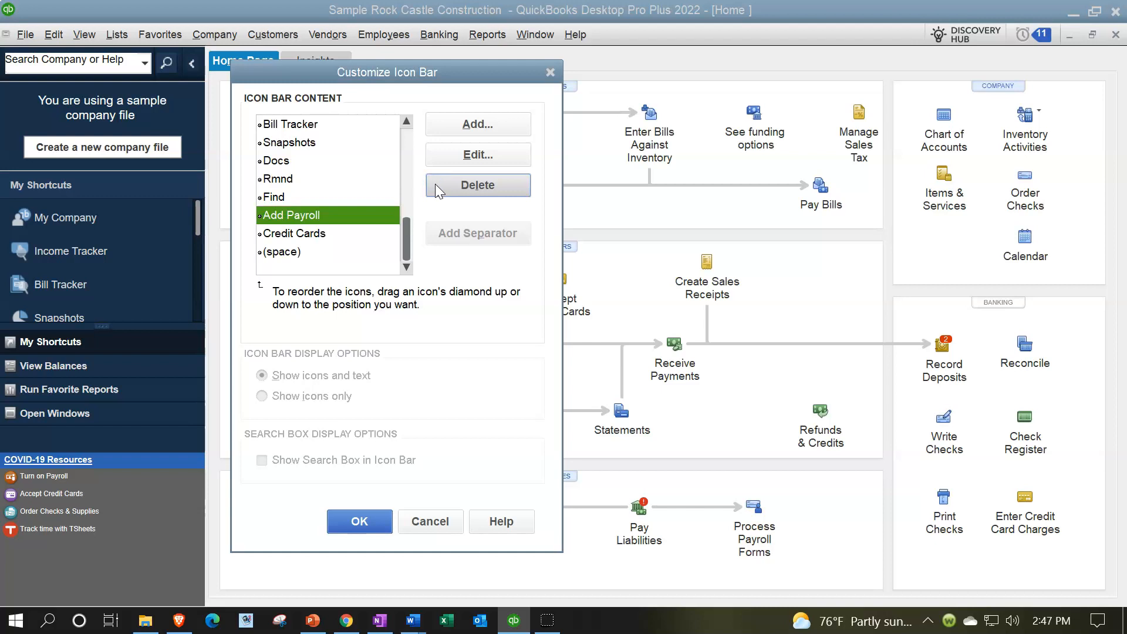
left_click(435, 184)
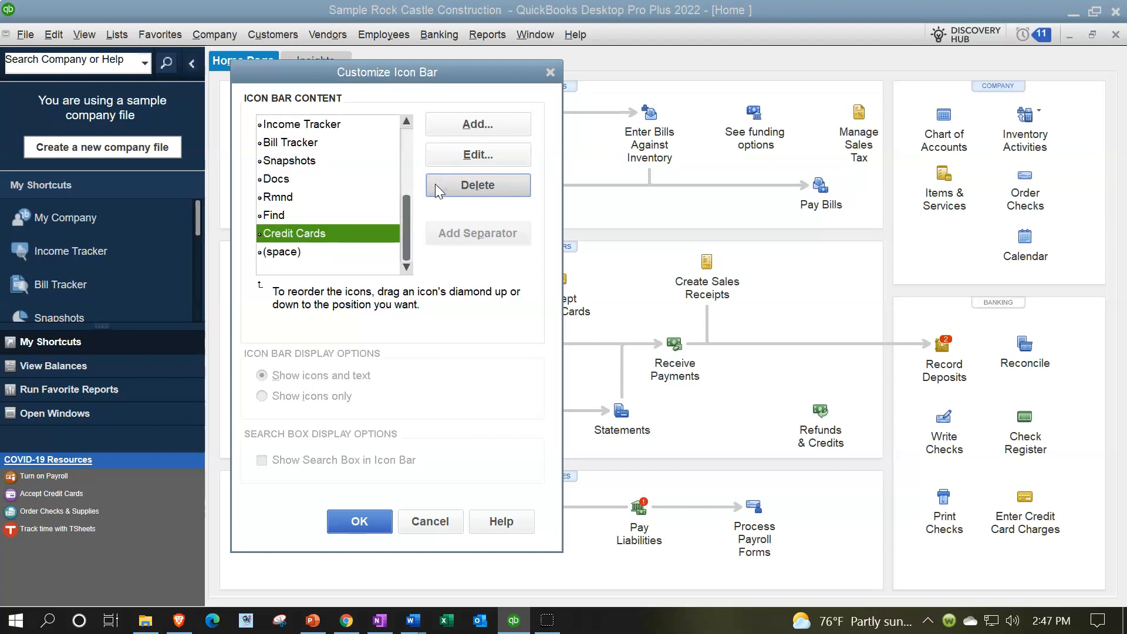
left_click(435, 184)
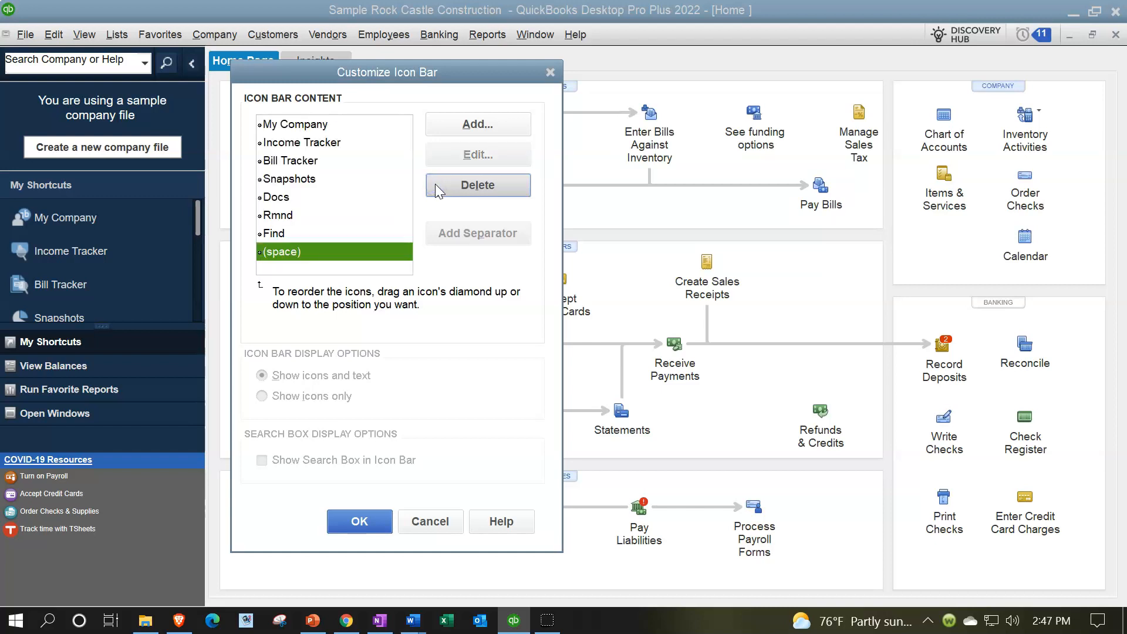
left_click(435, 184)
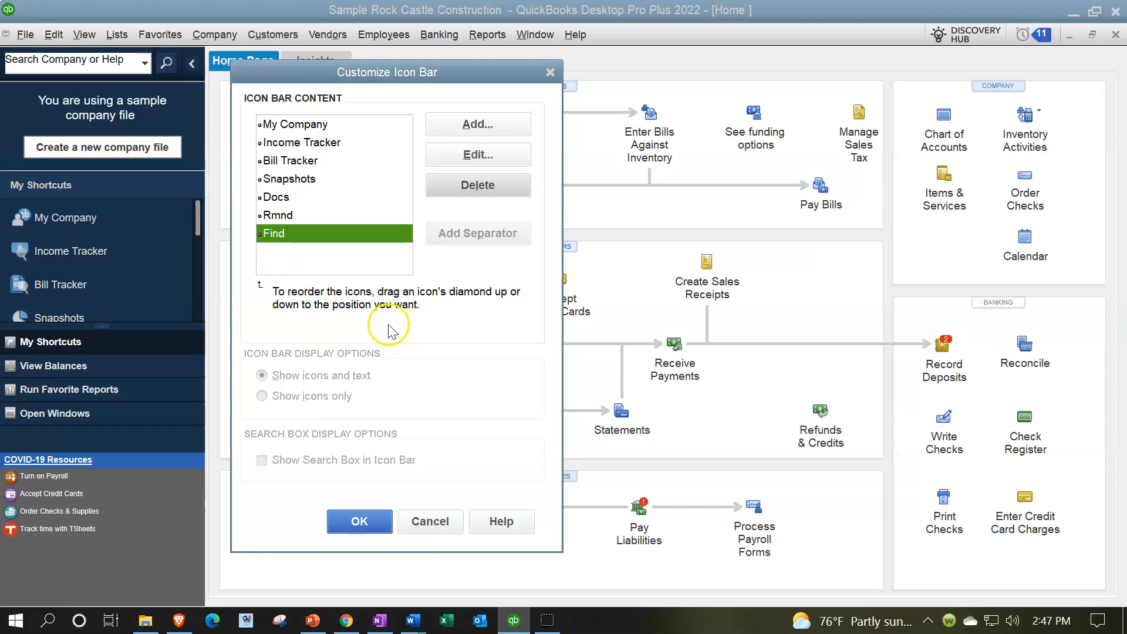
Save the customized icon bar content and switch the display to the Top Icon Bar
left_click(369, 521)
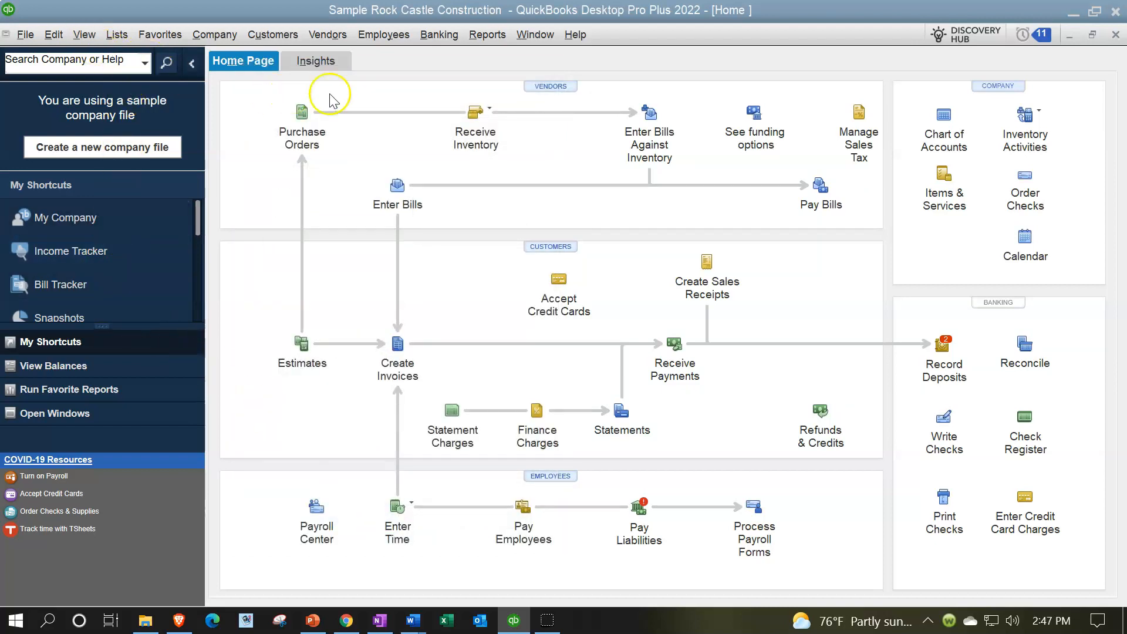
left_click(84, 34)
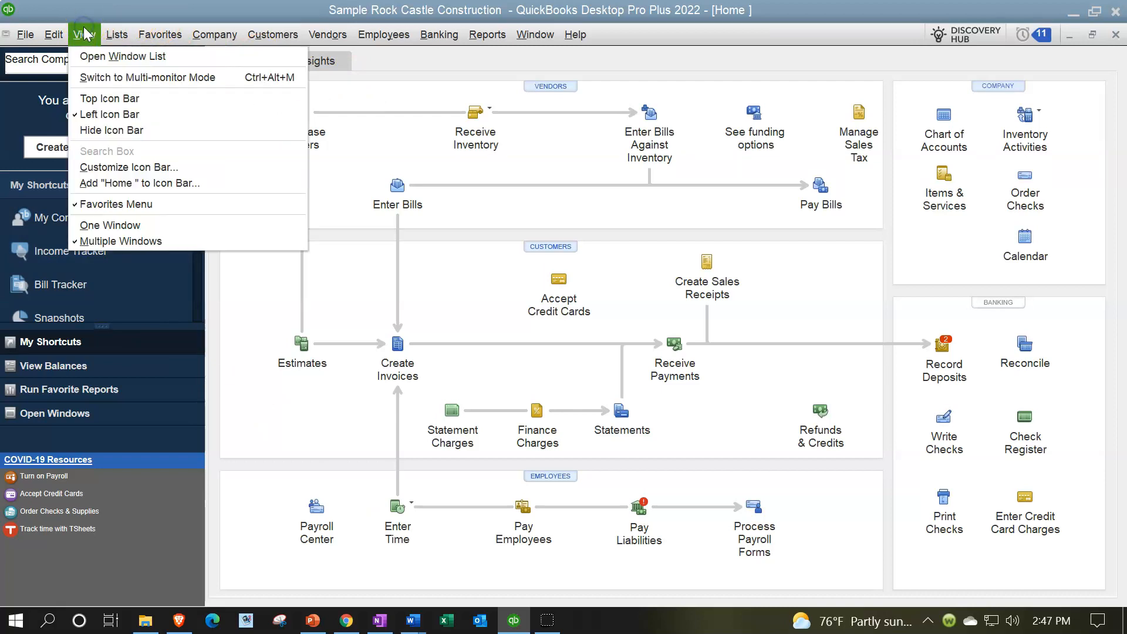
left_click(110, 101)
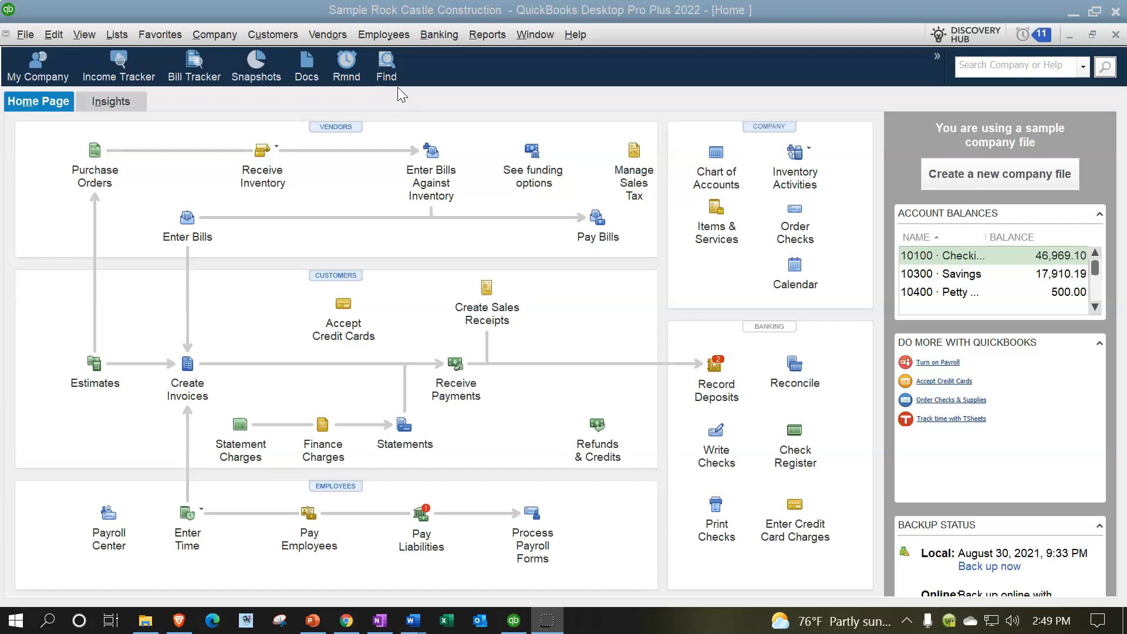
left_click(437, 37)
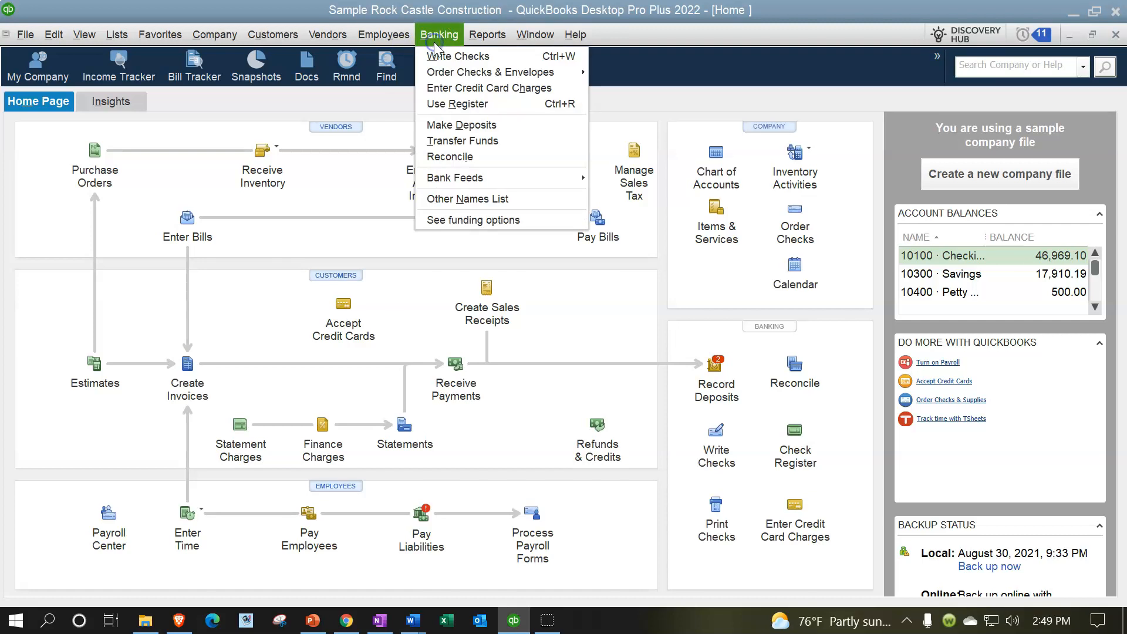
left_click(458, 104)
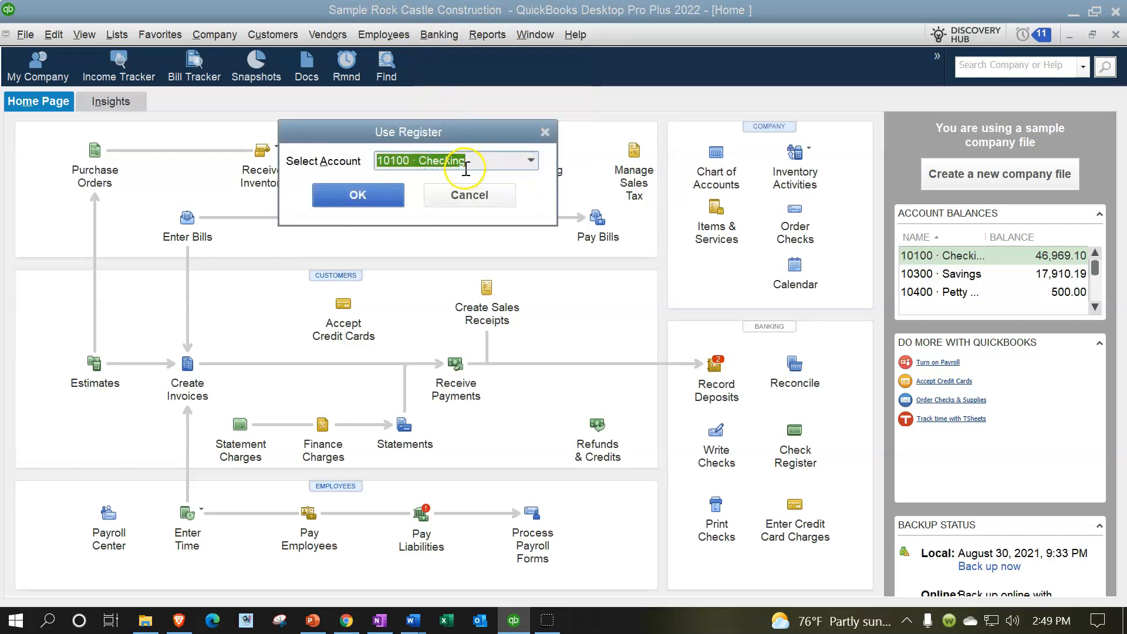
left_click(530, 160)
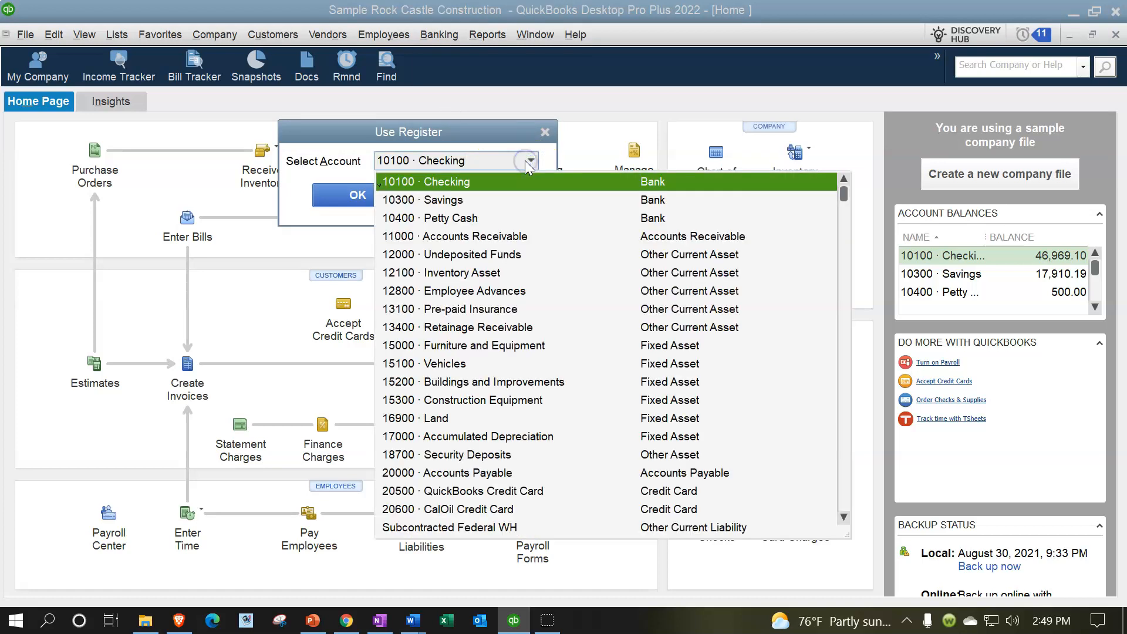
left_click(531, 161)
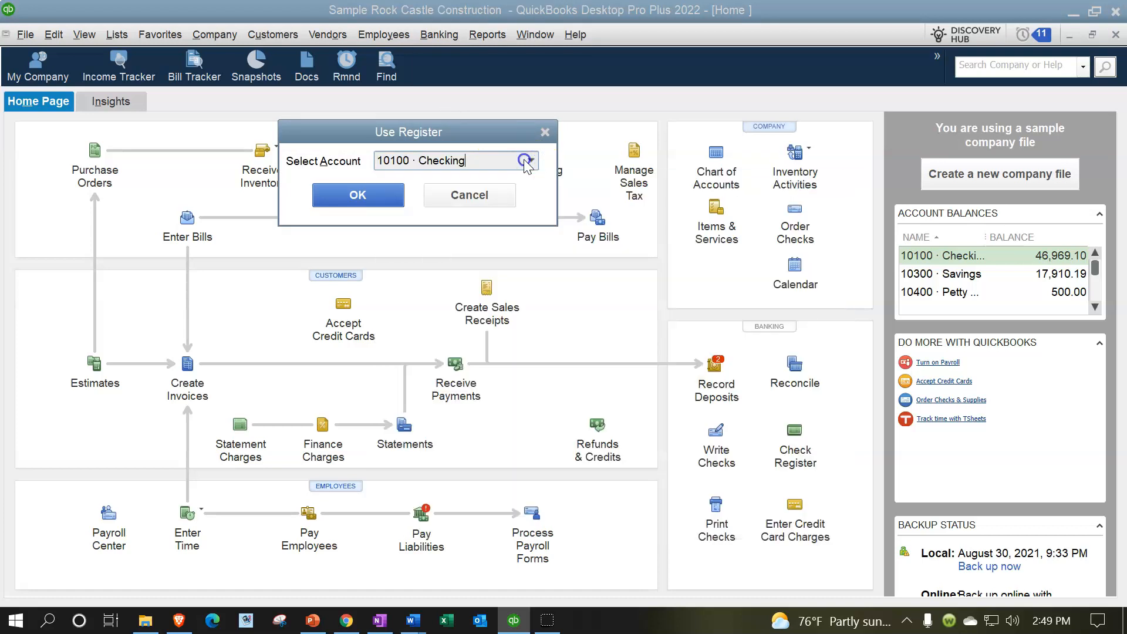
left_click(544, 133)
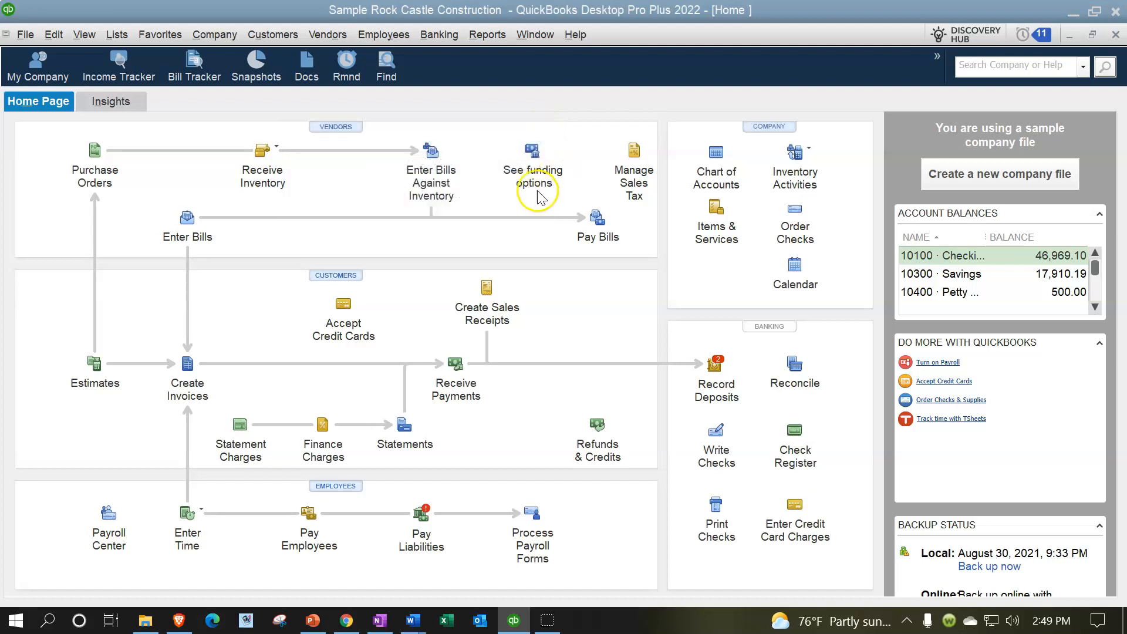
Open the register of the 10100 · Checking account from the Chart of Accounts
left_click(112, 35)
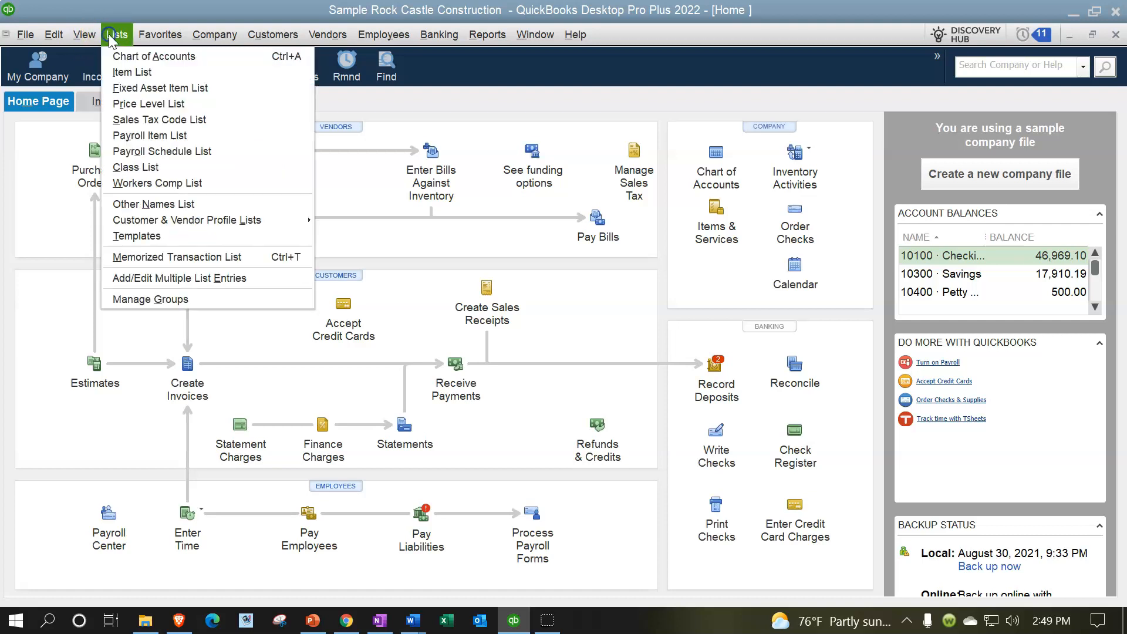
left_click(125, 56)
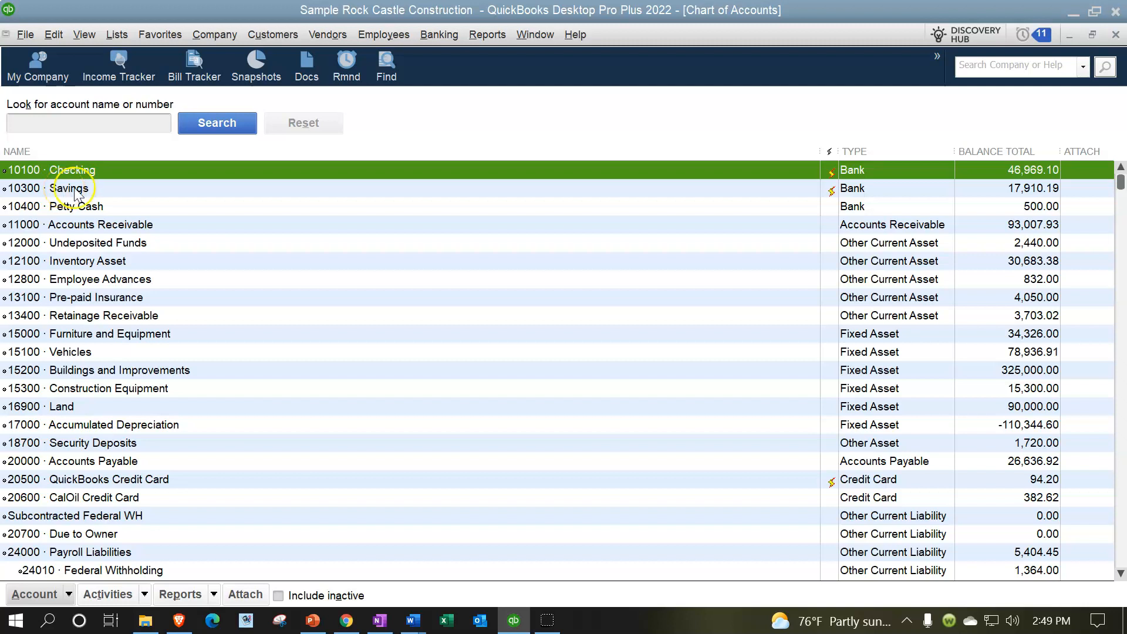
double_click(125, 170)
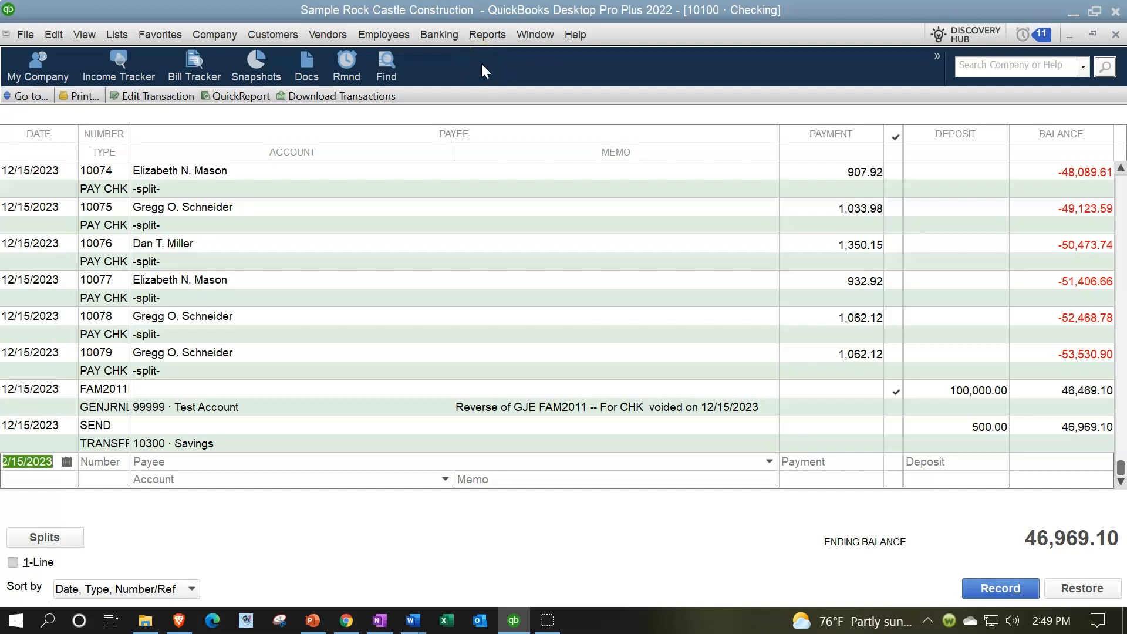
Add the 10100 · Checking register to the icon bar with the third icon, then close the register and reopen it through its new shortcut
left_click(80, 37)
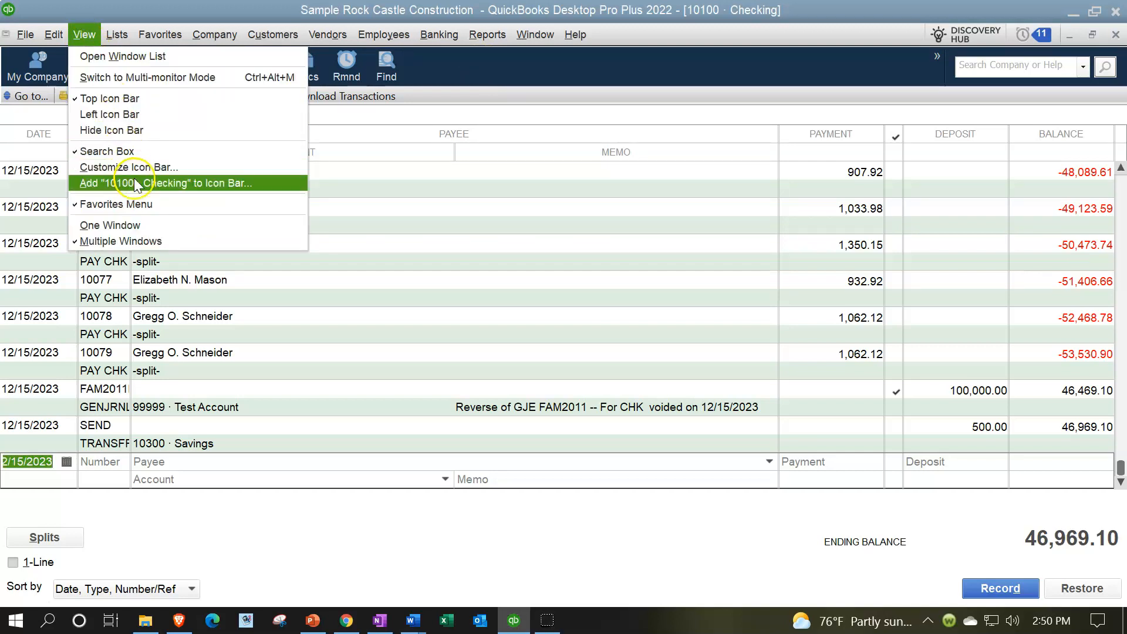
left_click(223, 182)
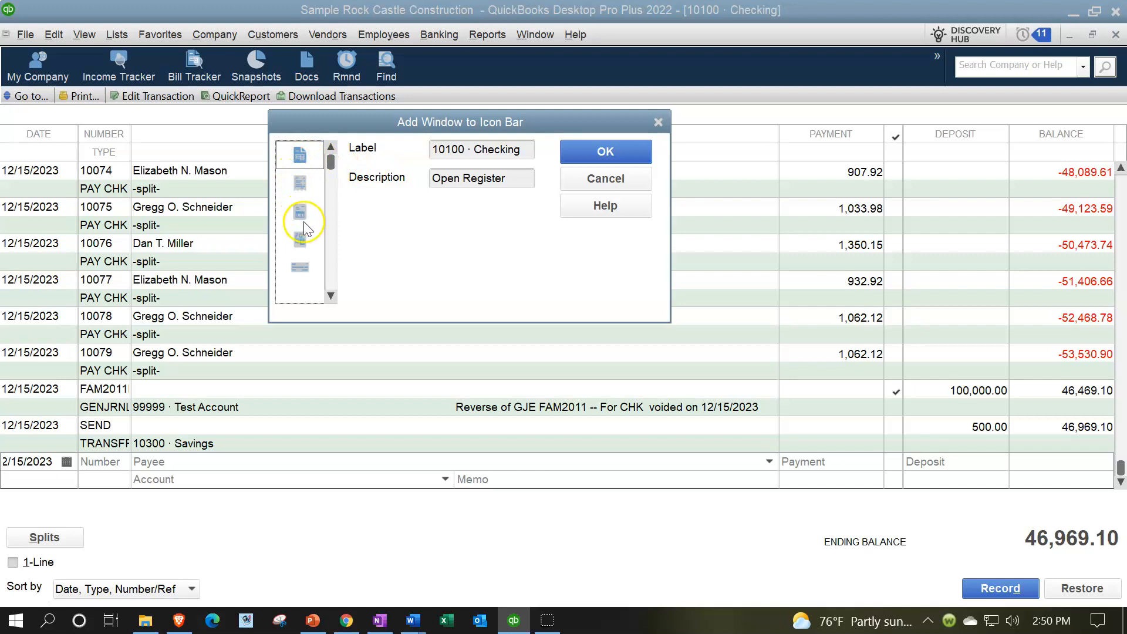
left_click(299, 213)
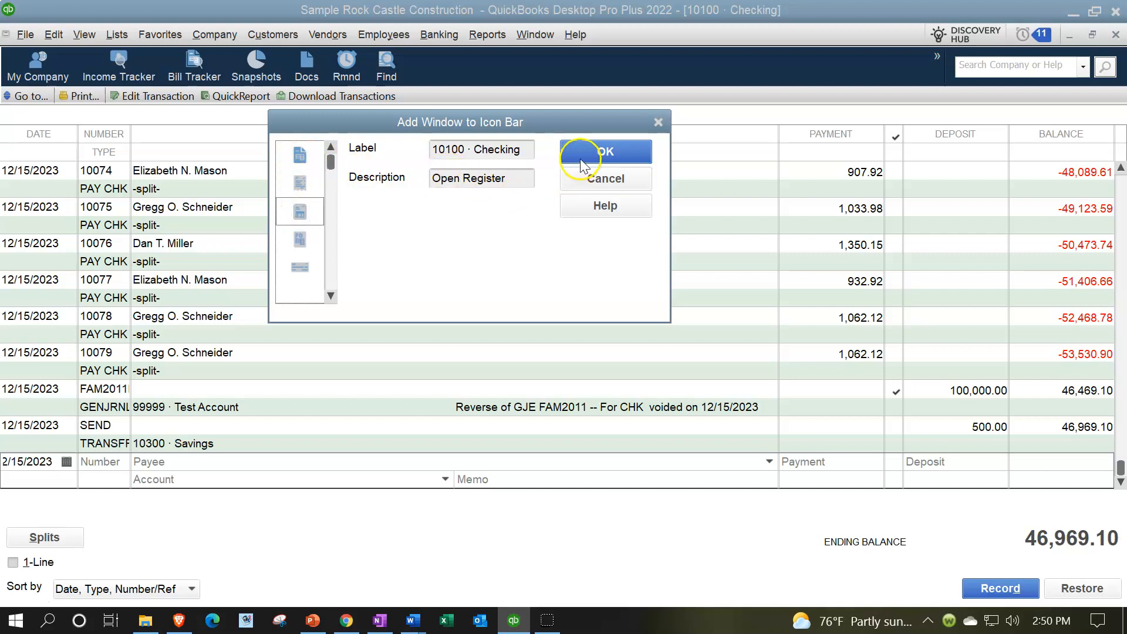
left_click(606, 151)
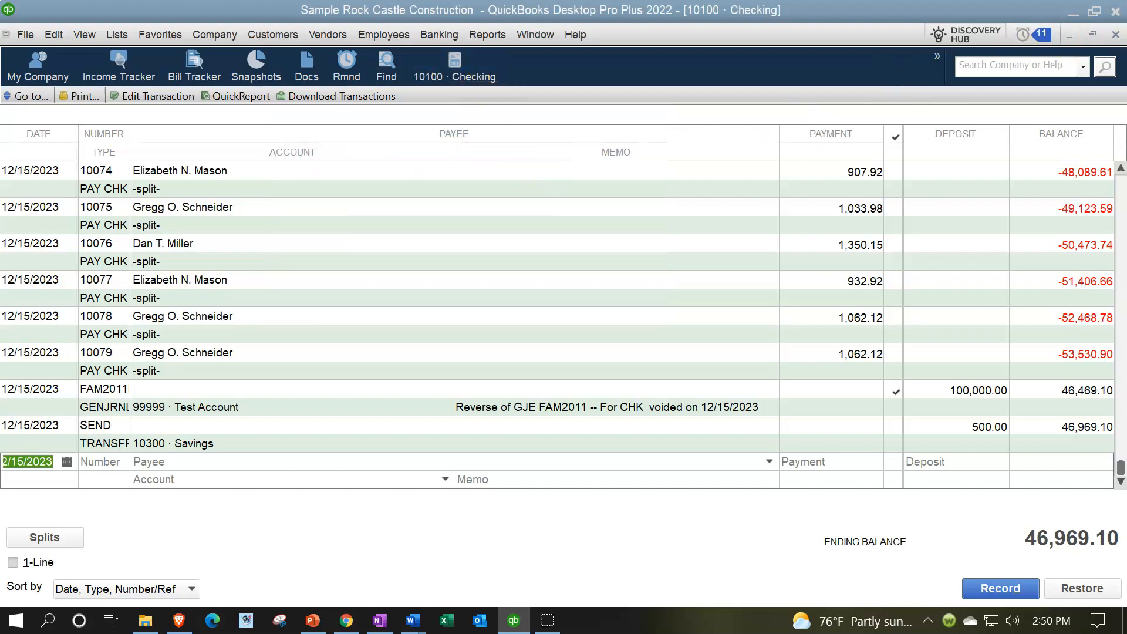
left_click(1116, 34)
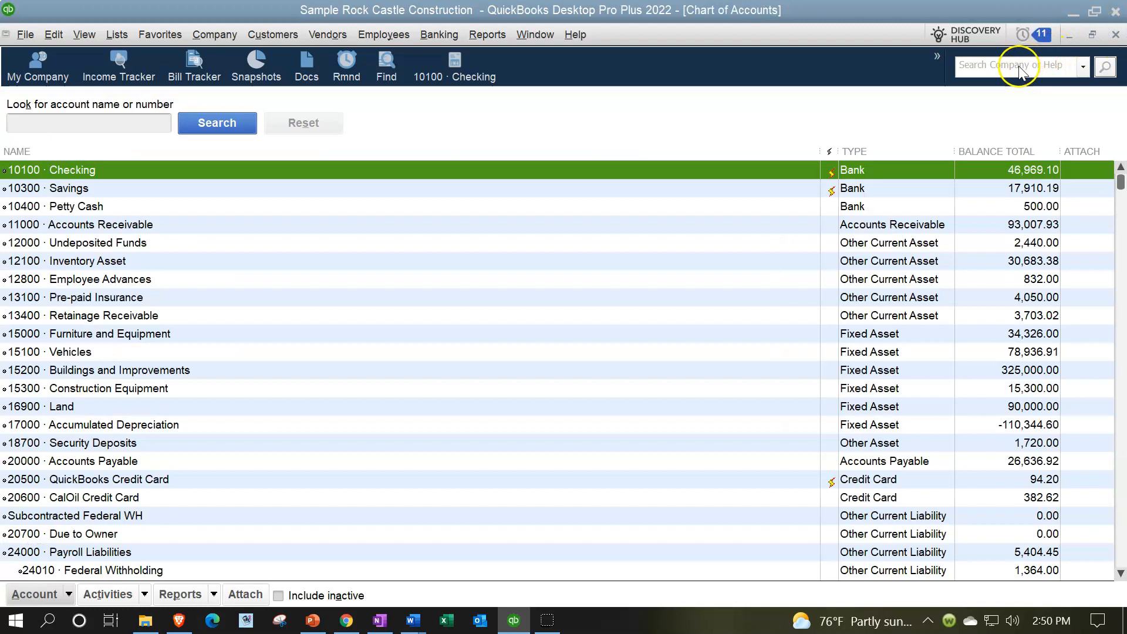
left_click(455, 61)
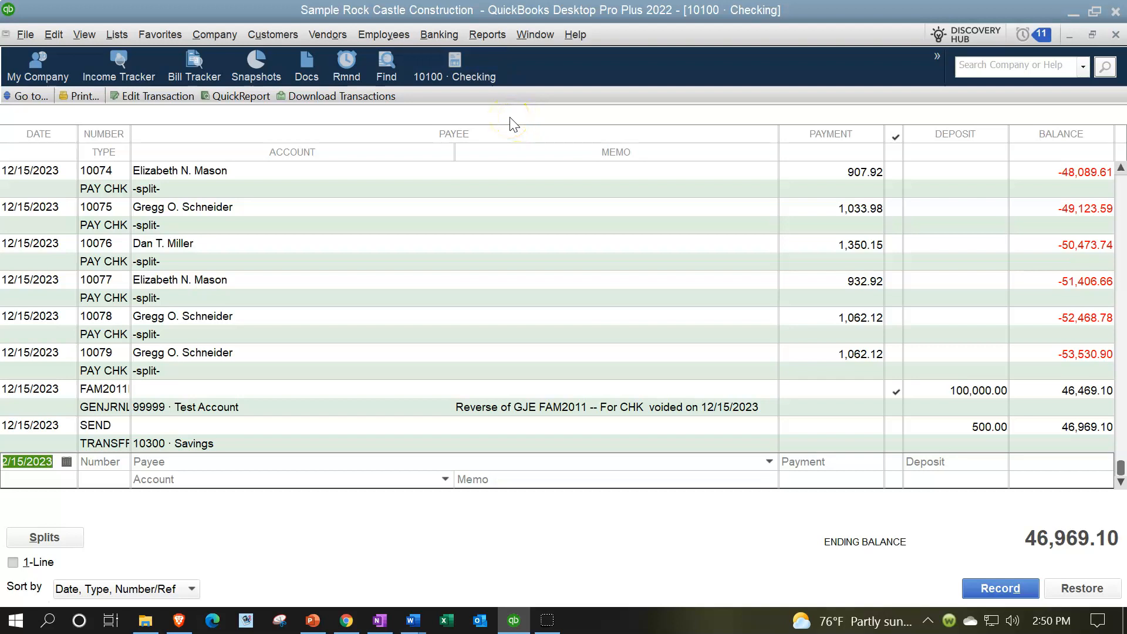
left_click(449, 34)
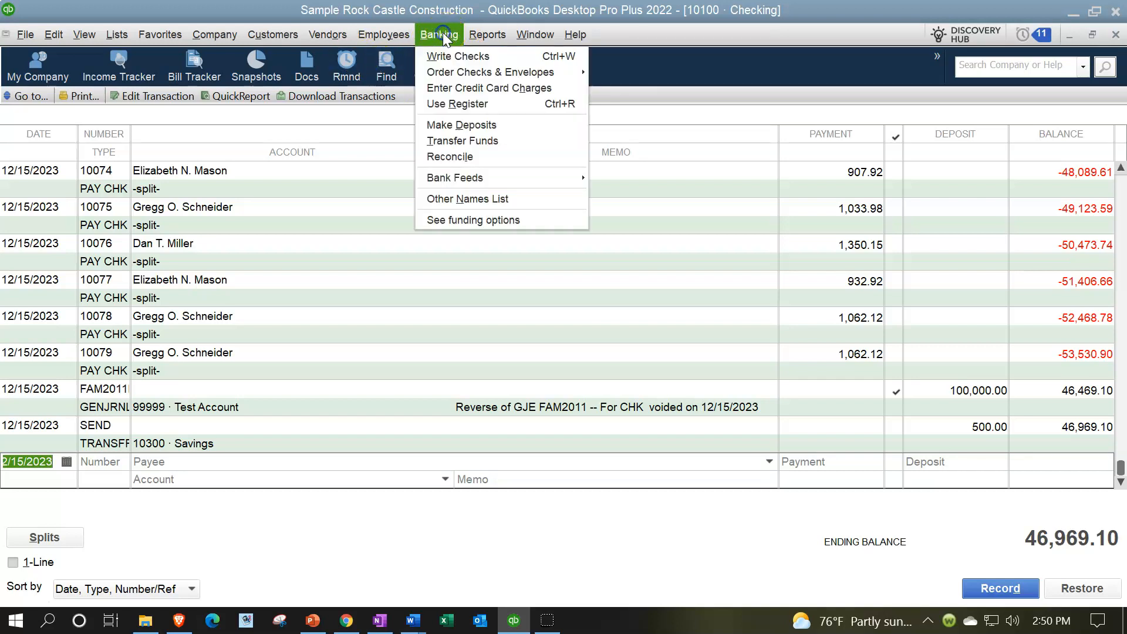
mouse_move(487, 34)
mouse_move(531, 174)
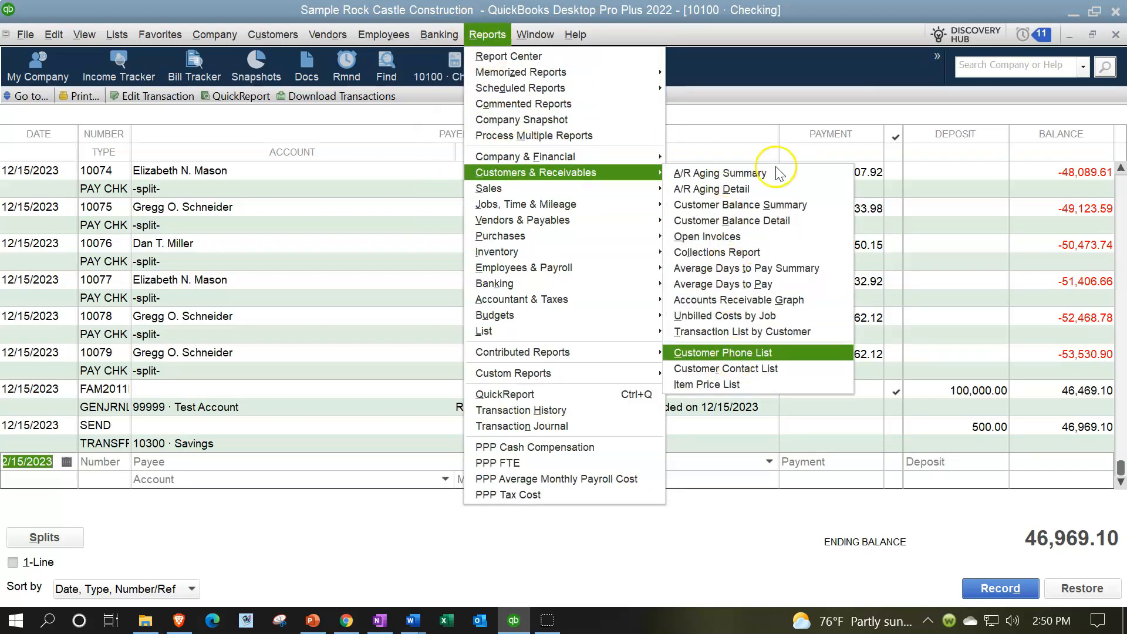
left_click(782, 41)
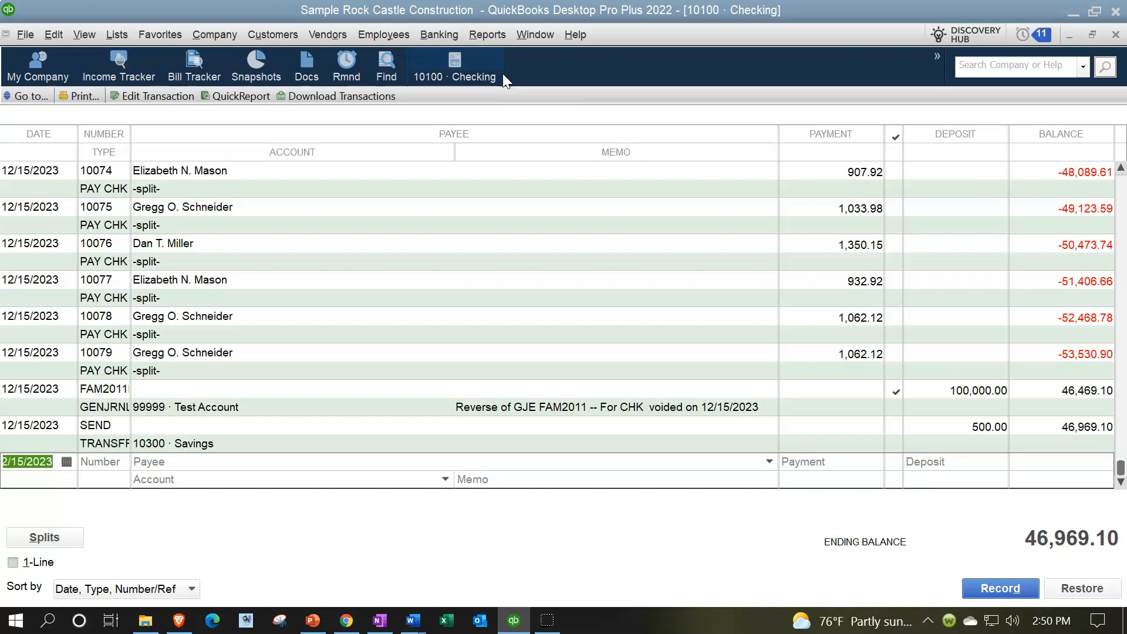
left_click(175, 36)
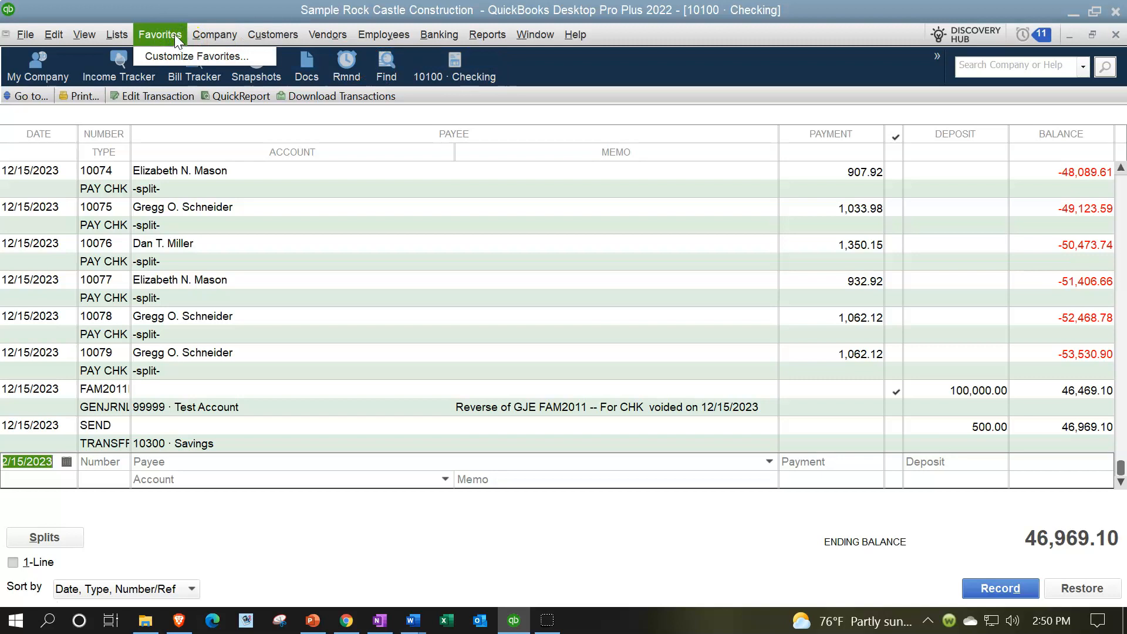
left_click(214, 35)
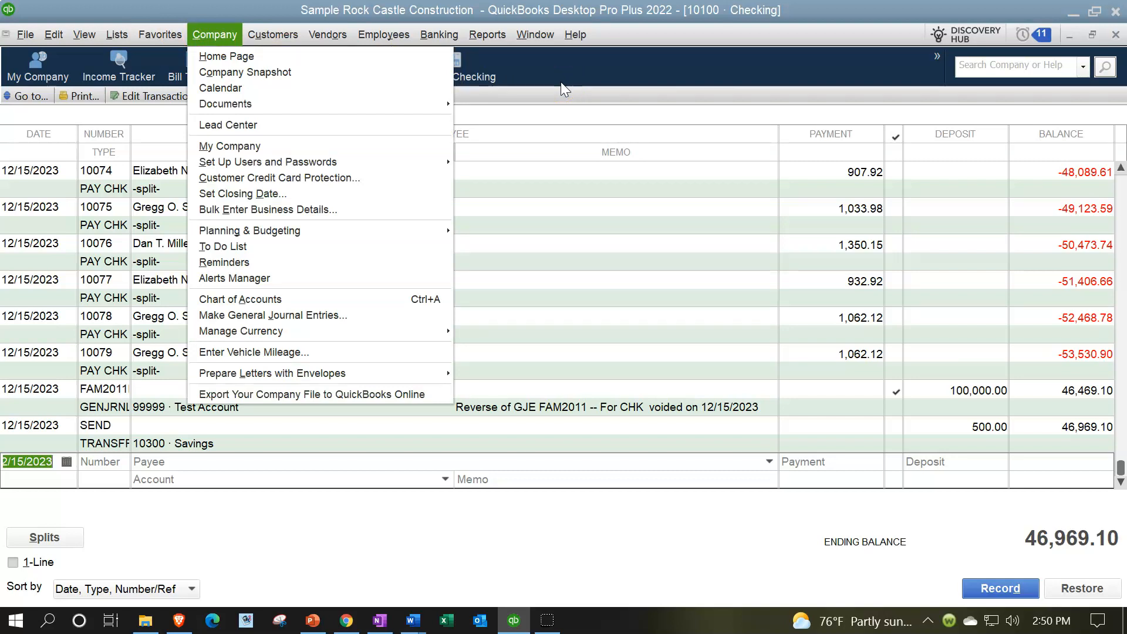
left_click(561, 82)
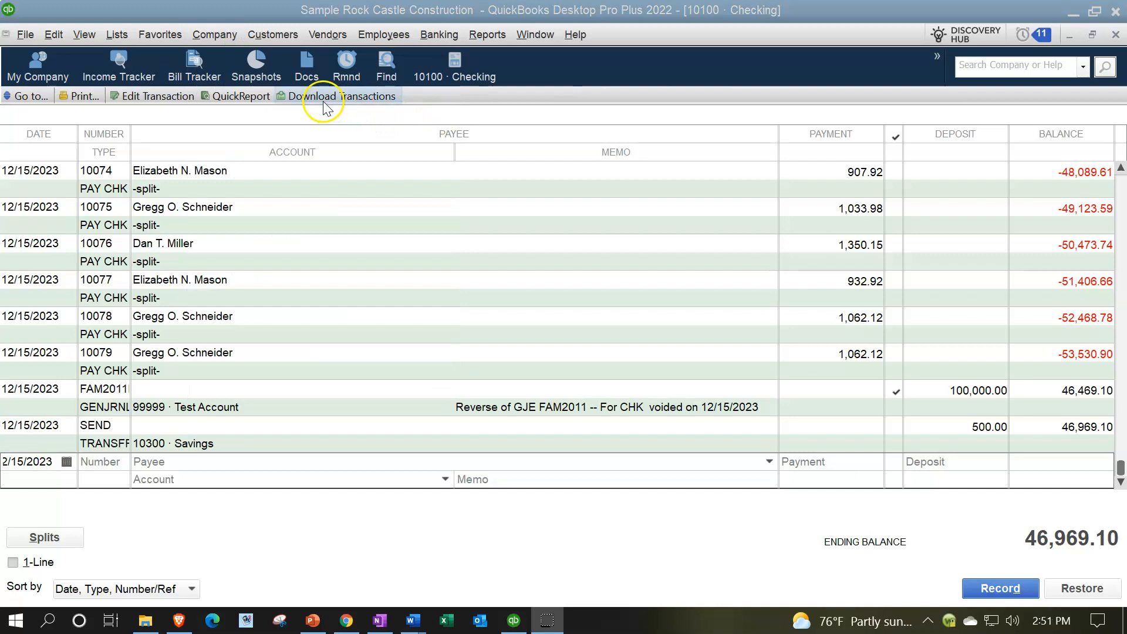
Open Make General Journal Entries and add that window to the icon bar as General Journal, using the fifth icon
left_click(227, 41)
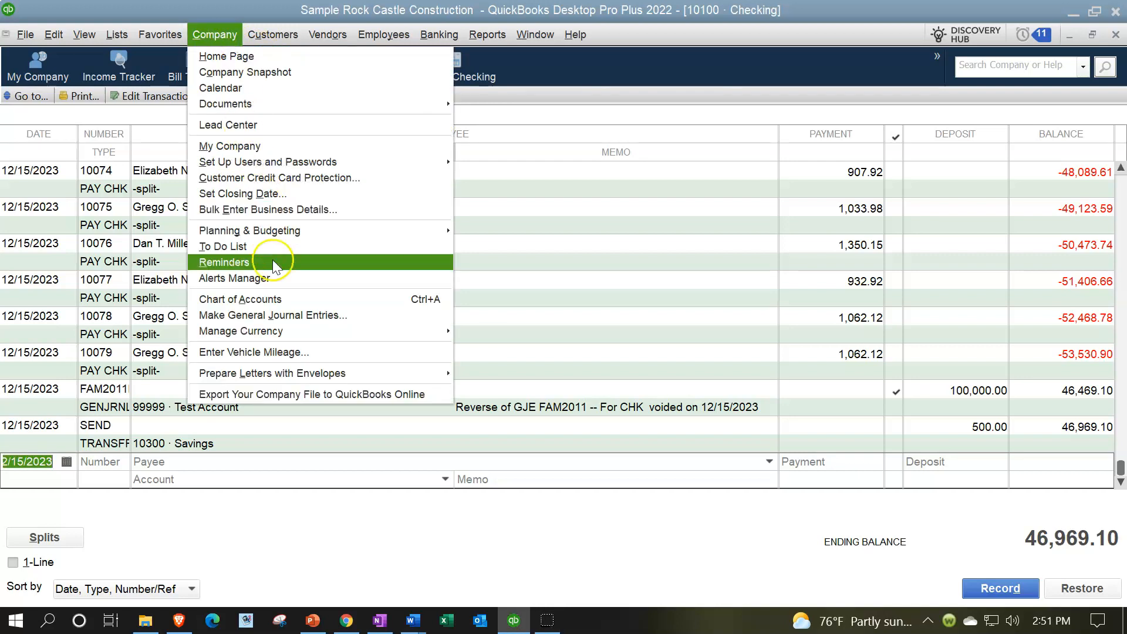
left_click(289, 315)
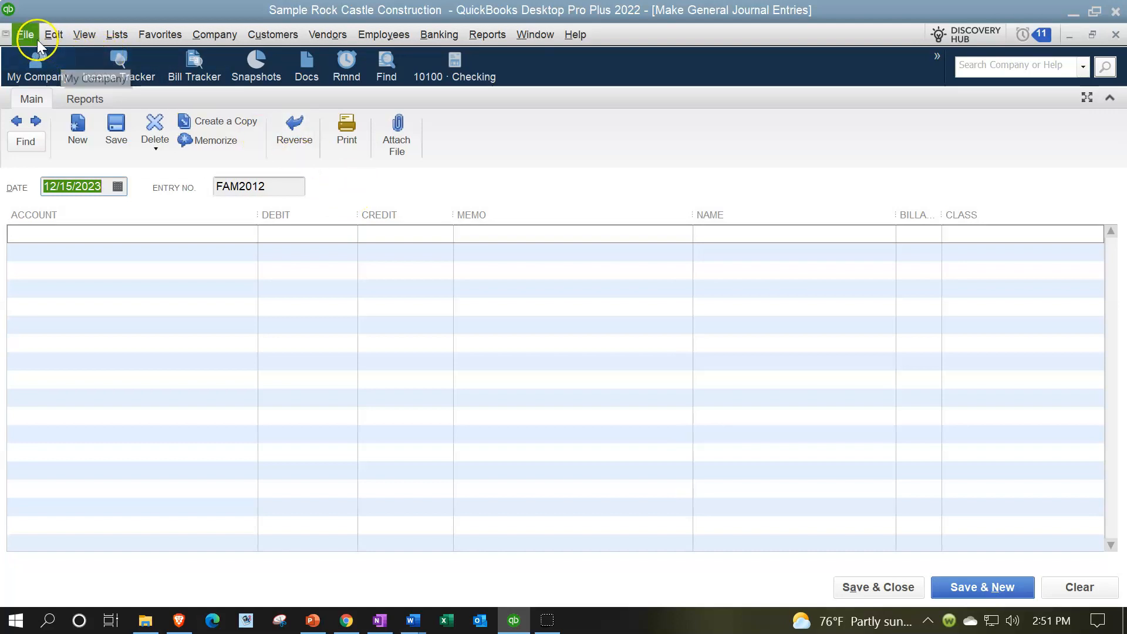
left_click(79, 34)
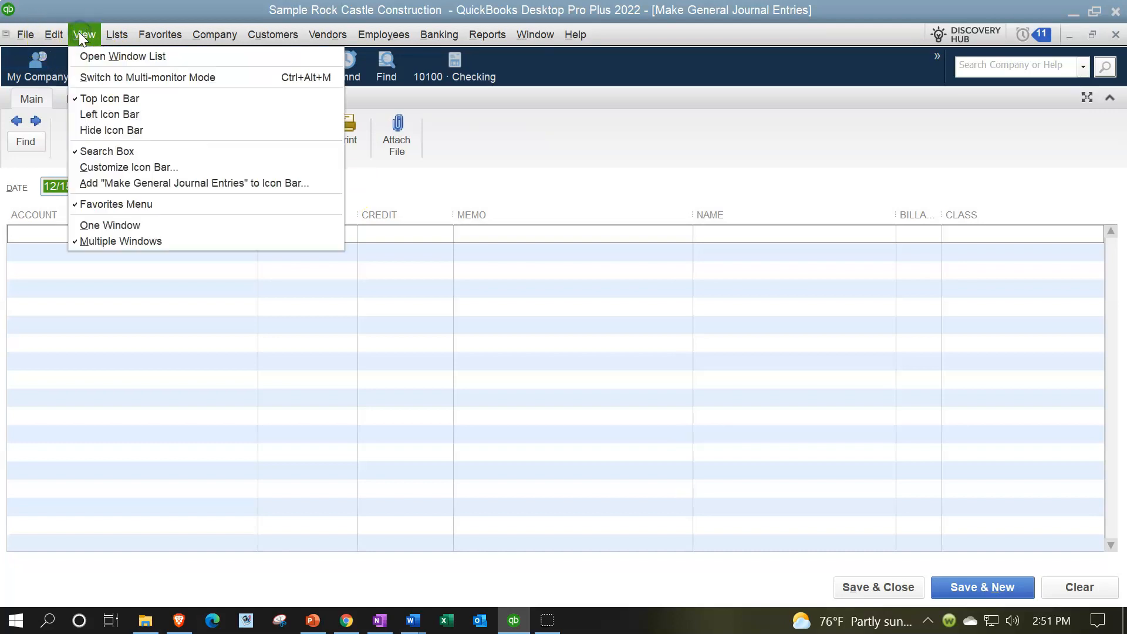
left_click(135, 183)
left_click(292, 236)
left_click(303, 259)
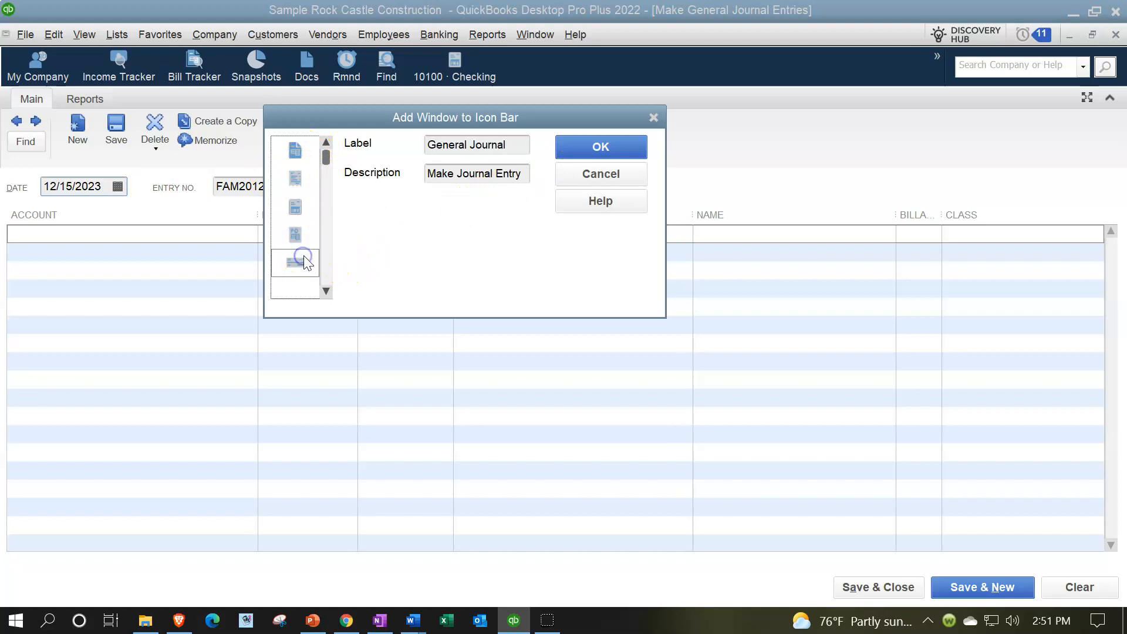
left_click(604, 146)
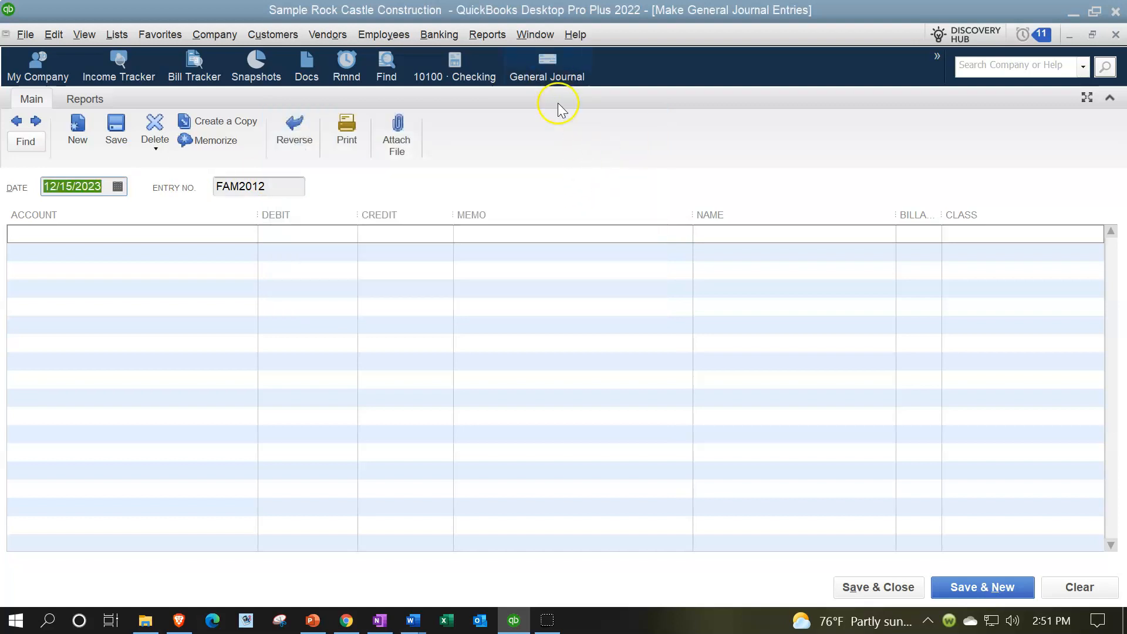
Close the journal entry and Checking register windows, and reopen the journal through the General Journal shortcut
left_click(1116, 35)
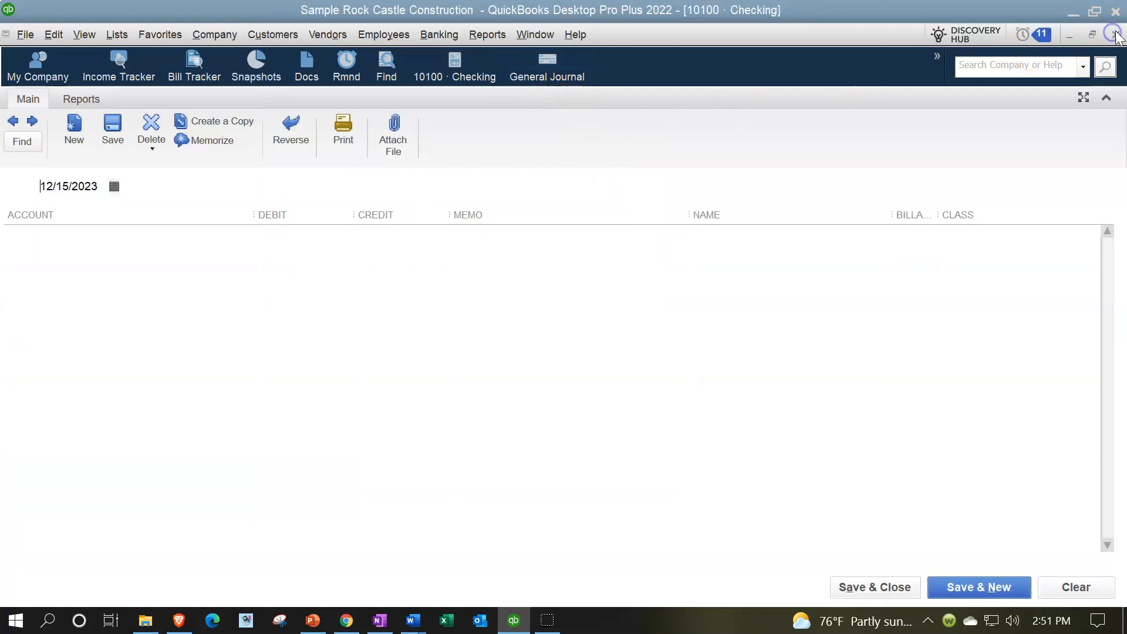
left_click(1116, 35)
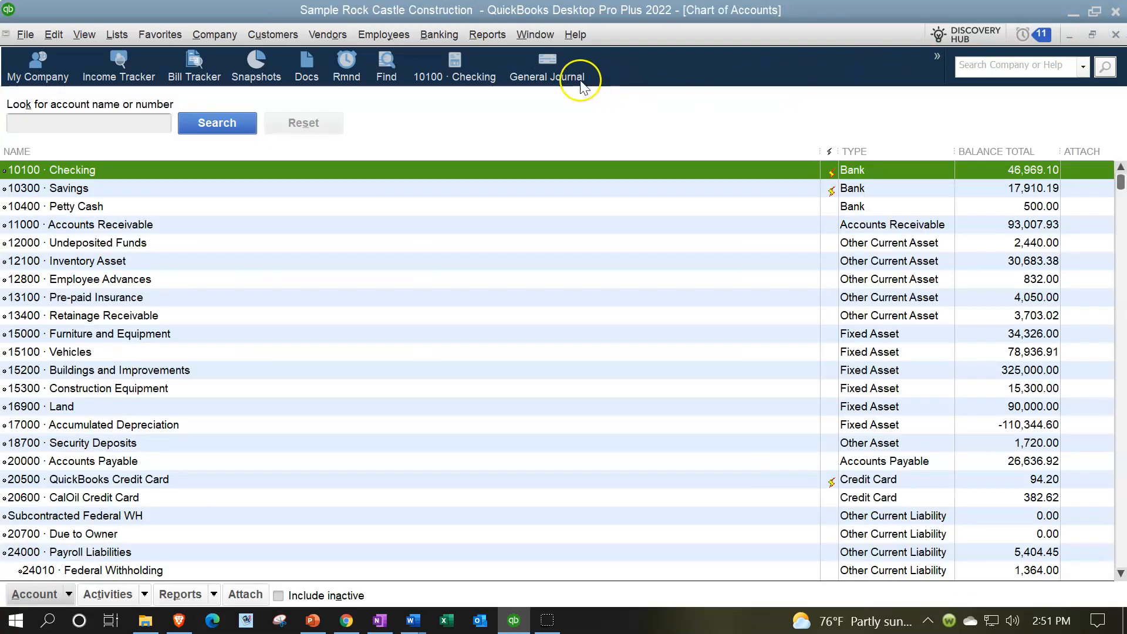
left_click(547, 63)
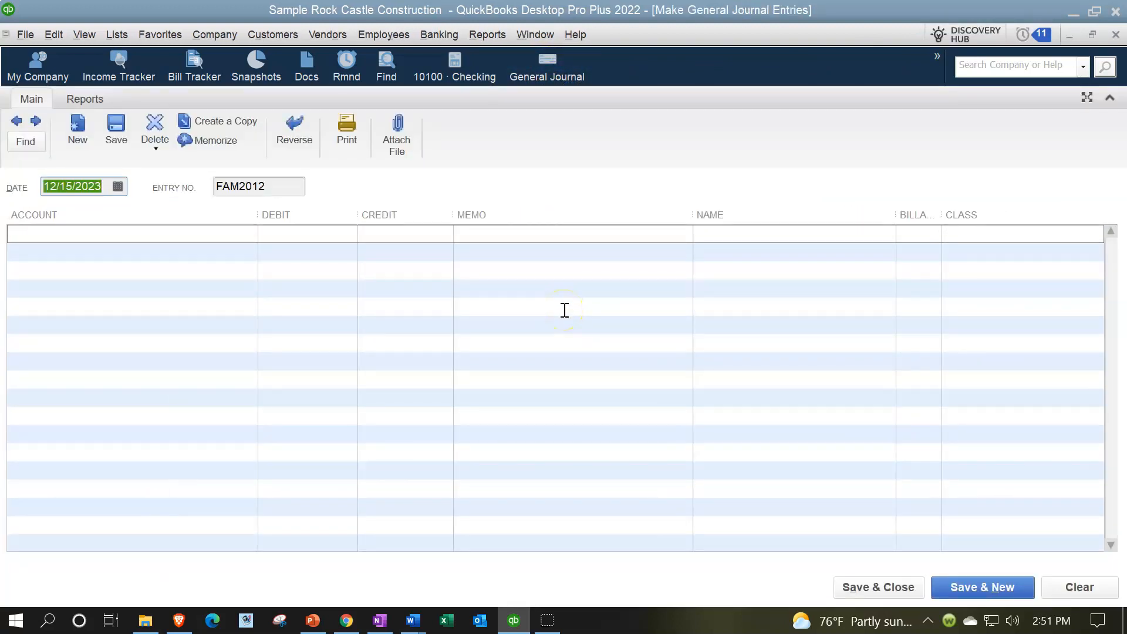
Switch the display to the Left Icon Bar and use its list of open windows to go to the Home window
left_click(86, 34)
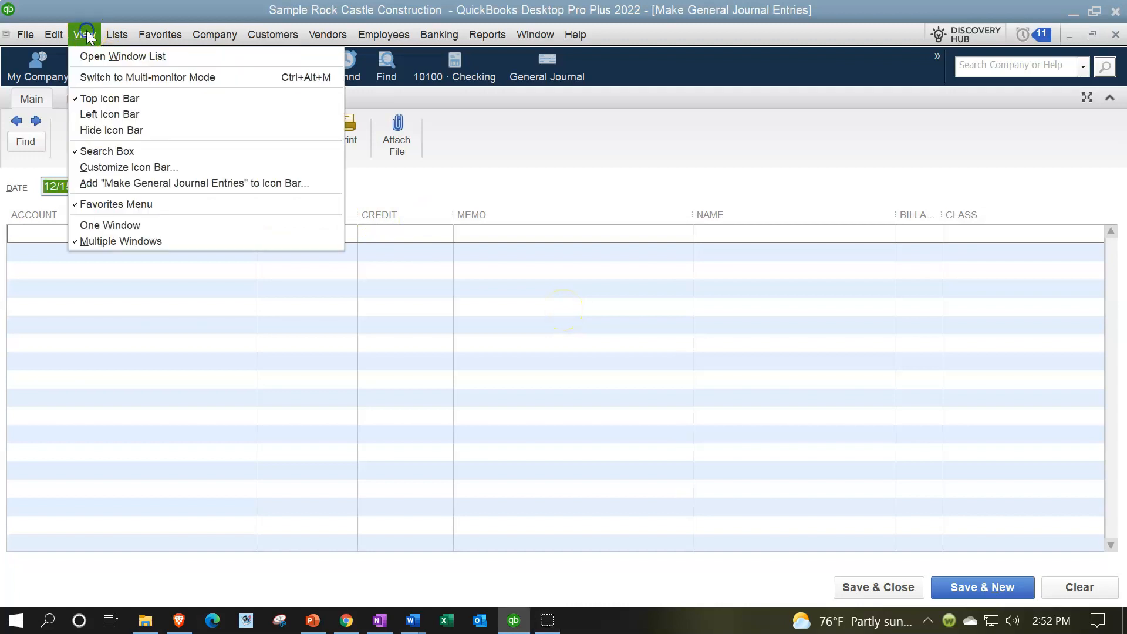
left_click(101, 115)
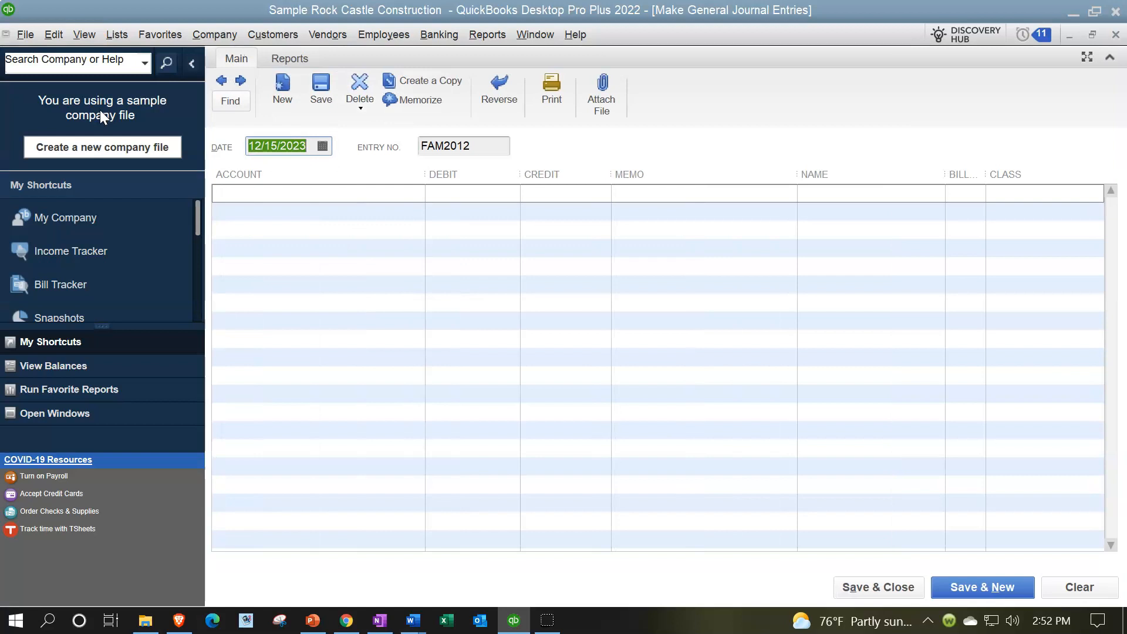
left_click(82, 43)
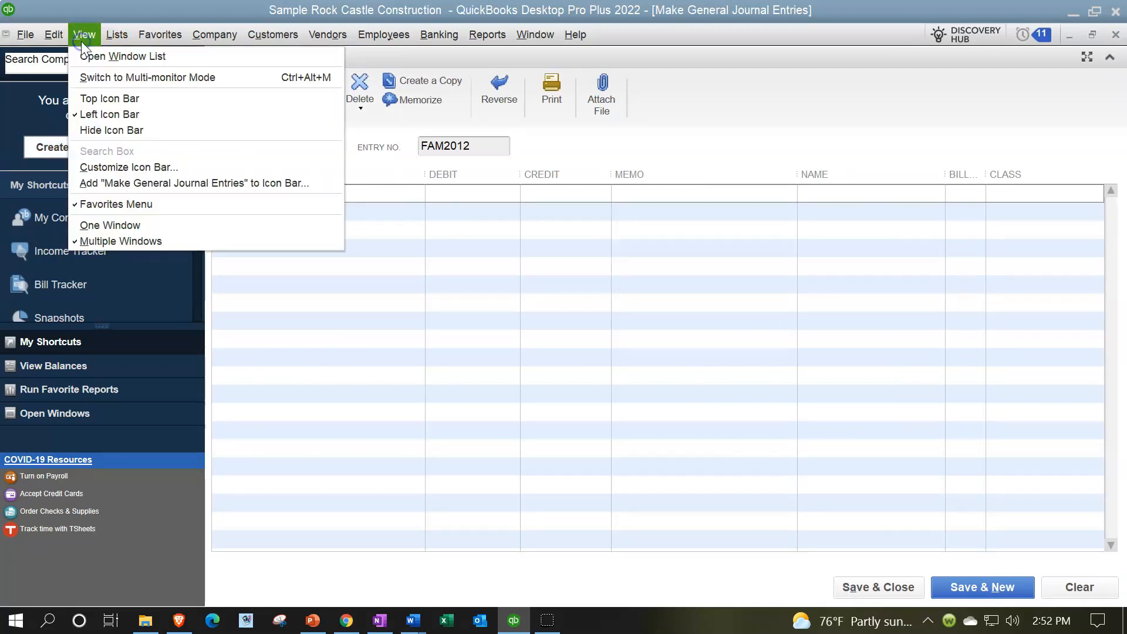
left_click(89, 52)
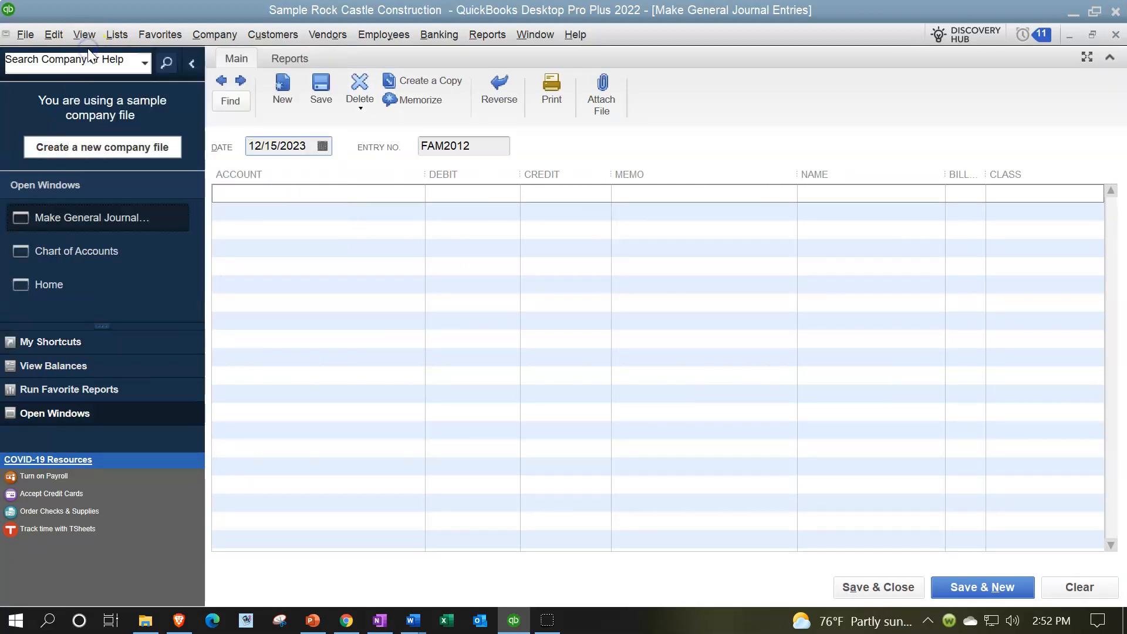
left_click(111, 250)
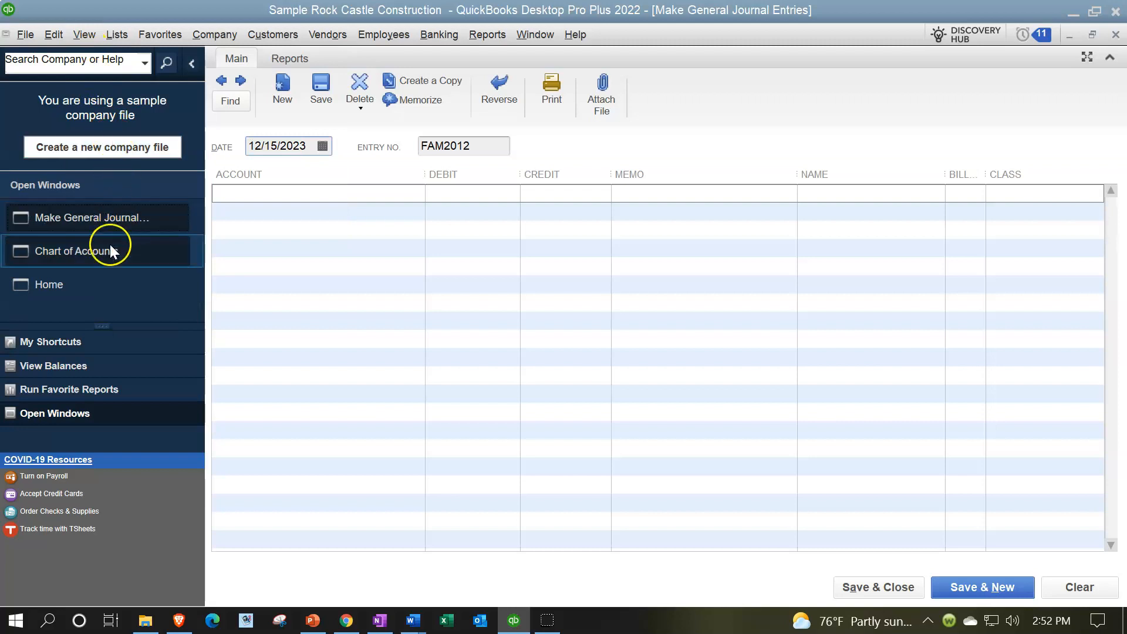
left_click(65, 284)
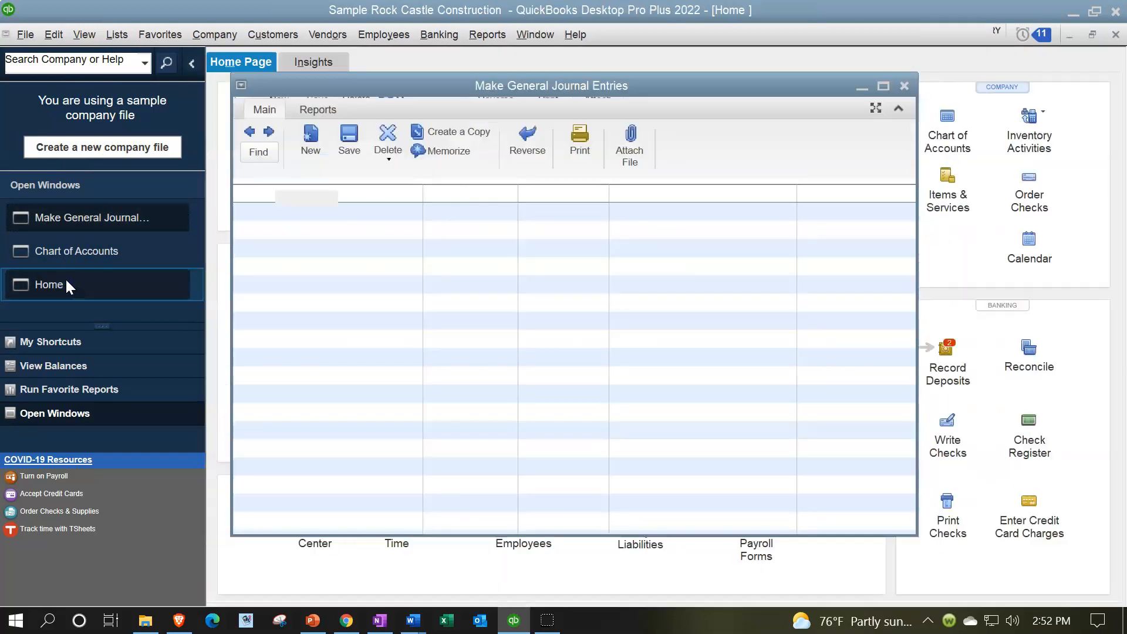